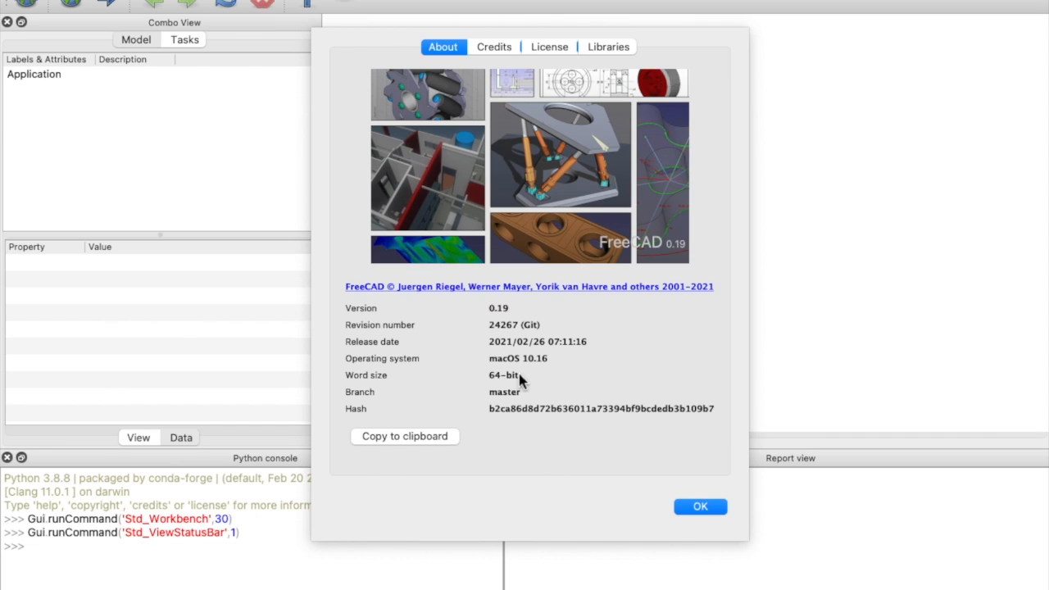
Close the version information and review ThreadProfile GitHub issue #28 in the browser, from its description to the latest comment
{"action": "left_click", "coordinate": [699, 508]}
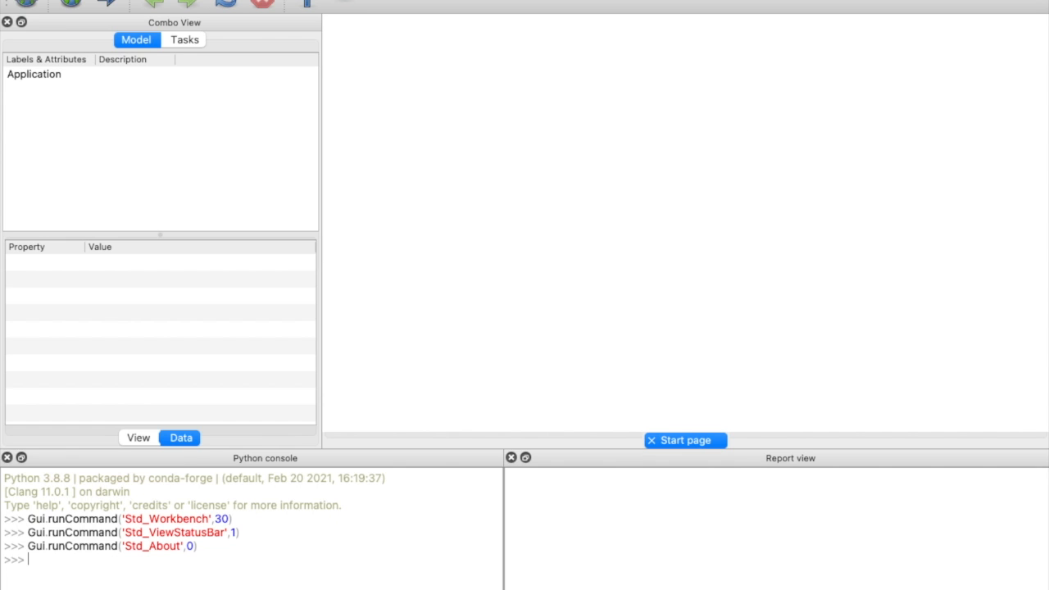
{"action": "left_click_drag", "start_coordinate": [1048, 328], "coordinate": [496, 34]}
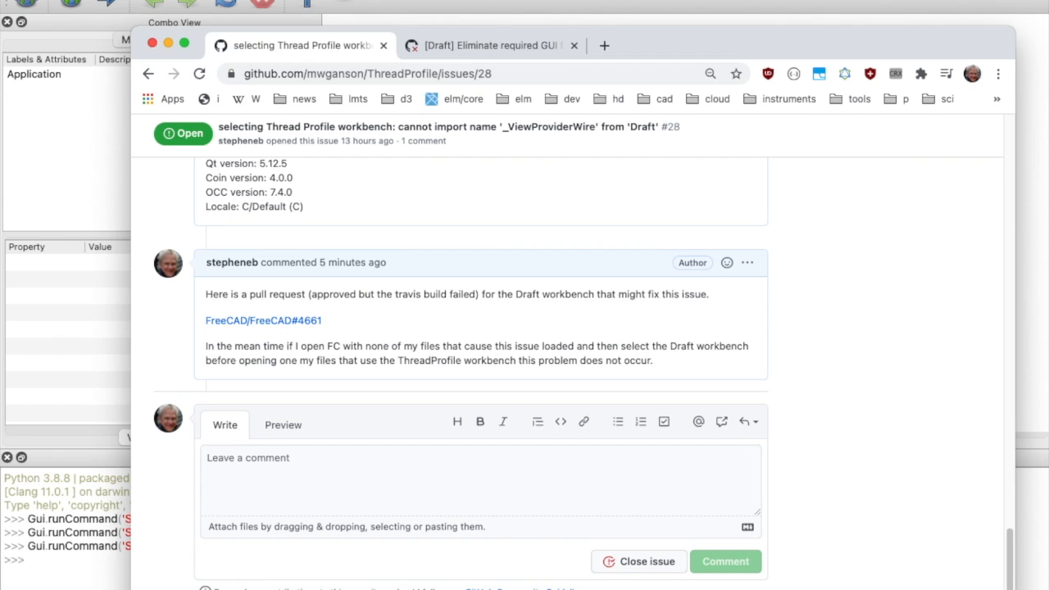
{"action": "scroll", "coordinate": [308, 291], "scroll_direction": "up", "scroll_amount": 15}
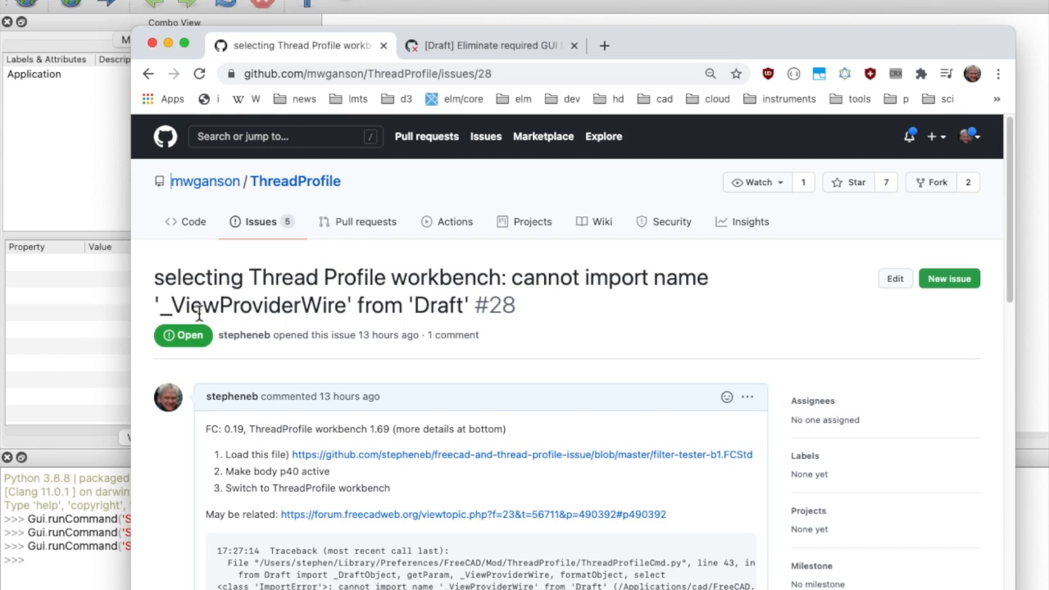
{"action": "scroll", "coordinate": [334, 315], "scroll_direction": "down", "scroll_amount": 10}
{"action": "scroll", "coordinate": [335, 315], "scroll_direction": "down", "scroll_amount": 5}
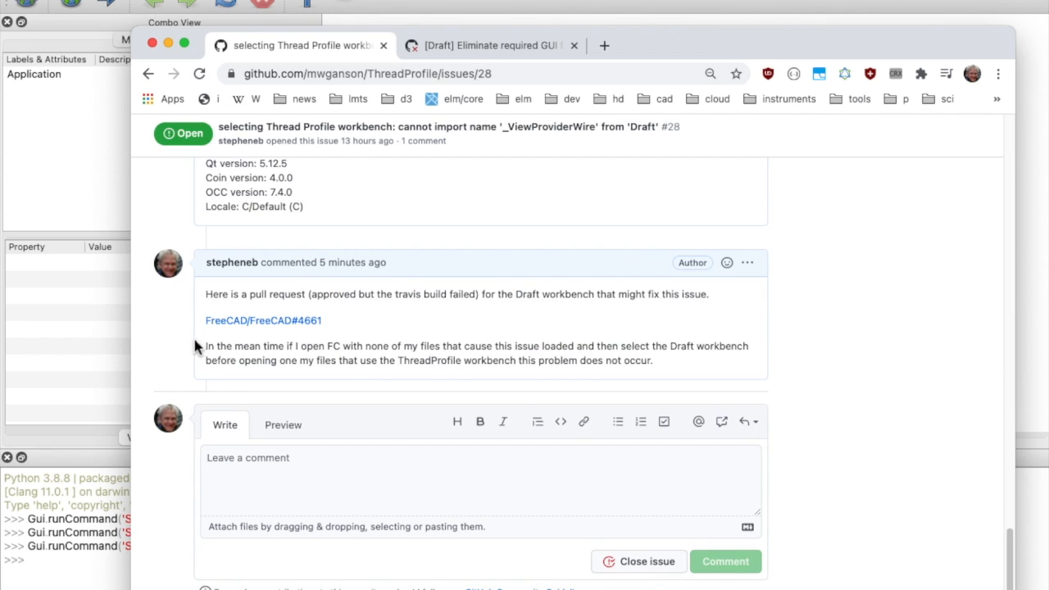
{"action": "mouse_move", "coordinate": [247, 327]}
{"action": "left_click_drag", "start_coordinate": [720, 41], "coordinate": [1048, 589]}
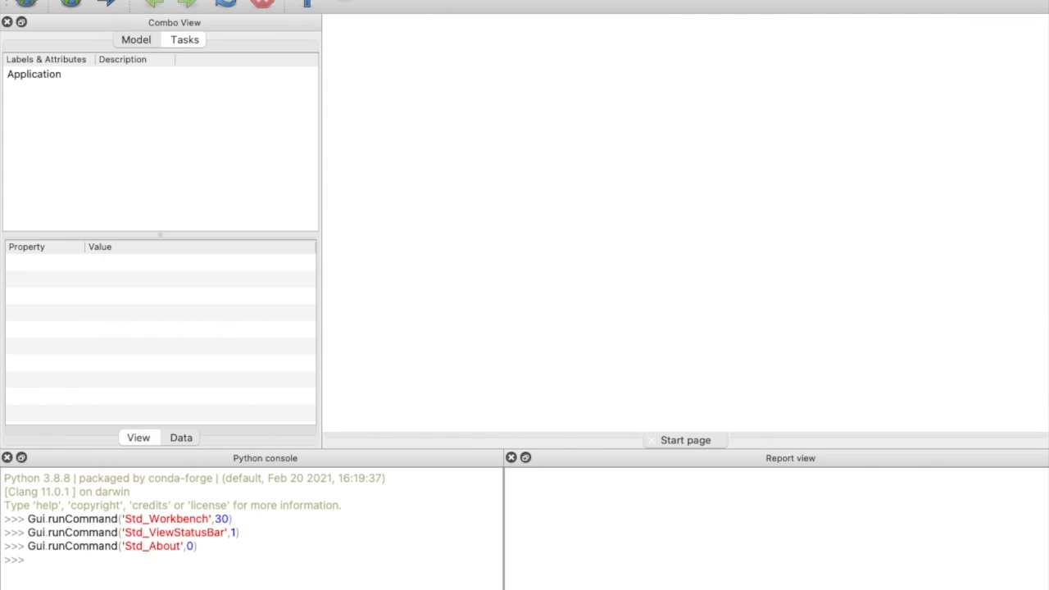
Activate the Draft workbench and open the file filter-tester-b6.FCStd from the fc-tests folder
{"action": "left_click", "coordinate": [526, 1]}
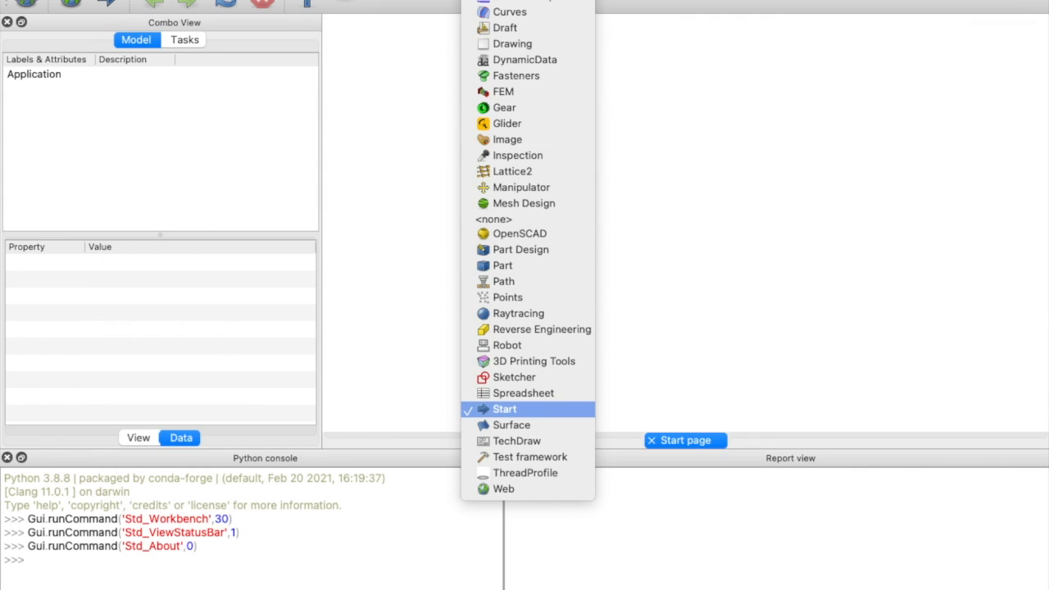
{"action": "left_click", "coordinate": [517, 27]}
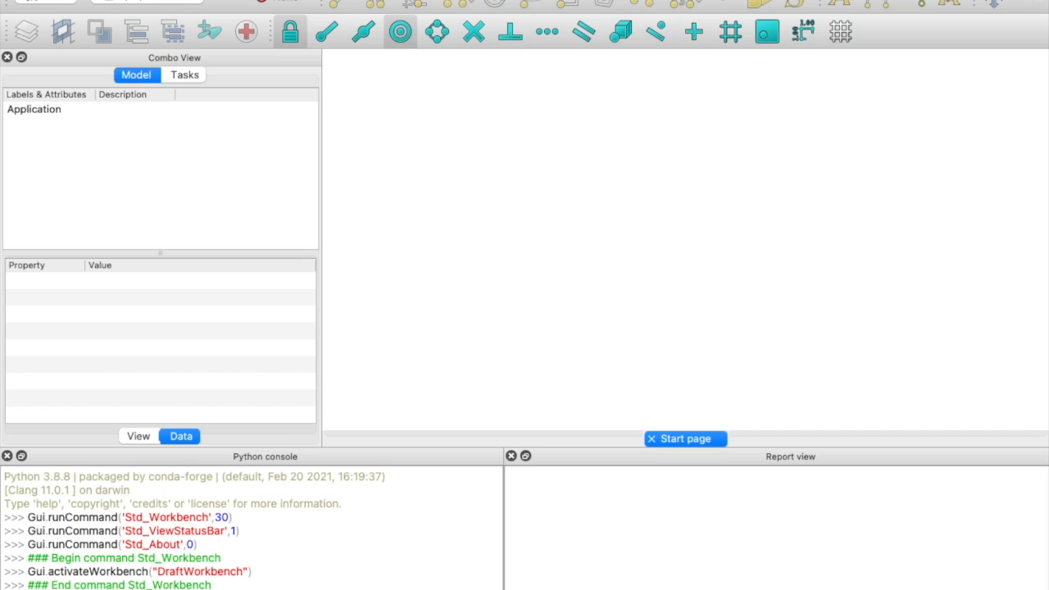
{"action": "key", "text": "ctrl+o"}
{"action": "left_click", "coordinate": [566, 129]}
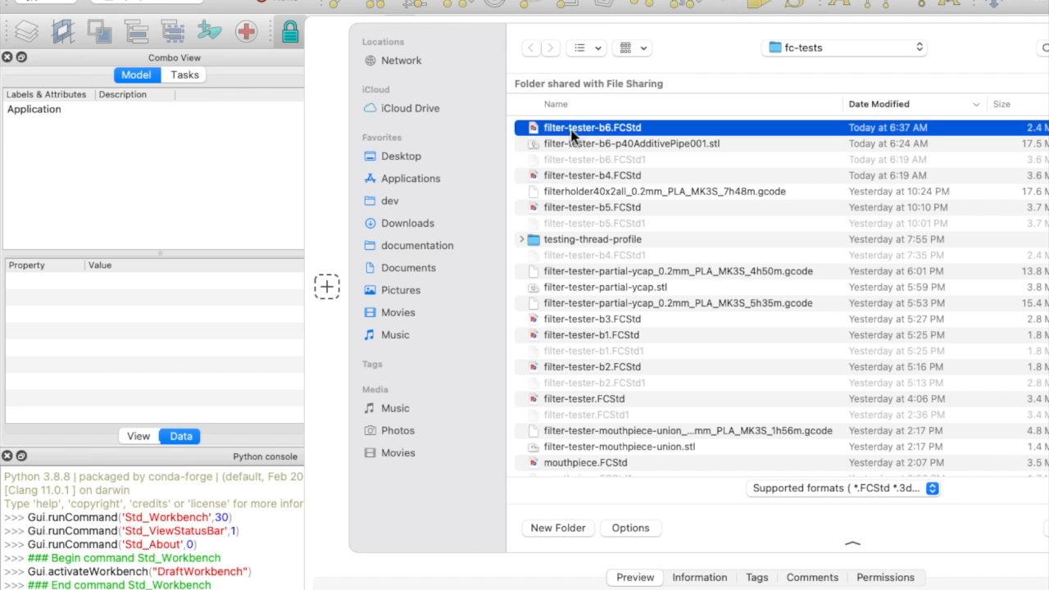
{"action": "double_click", "coordinate": [571, 131]}
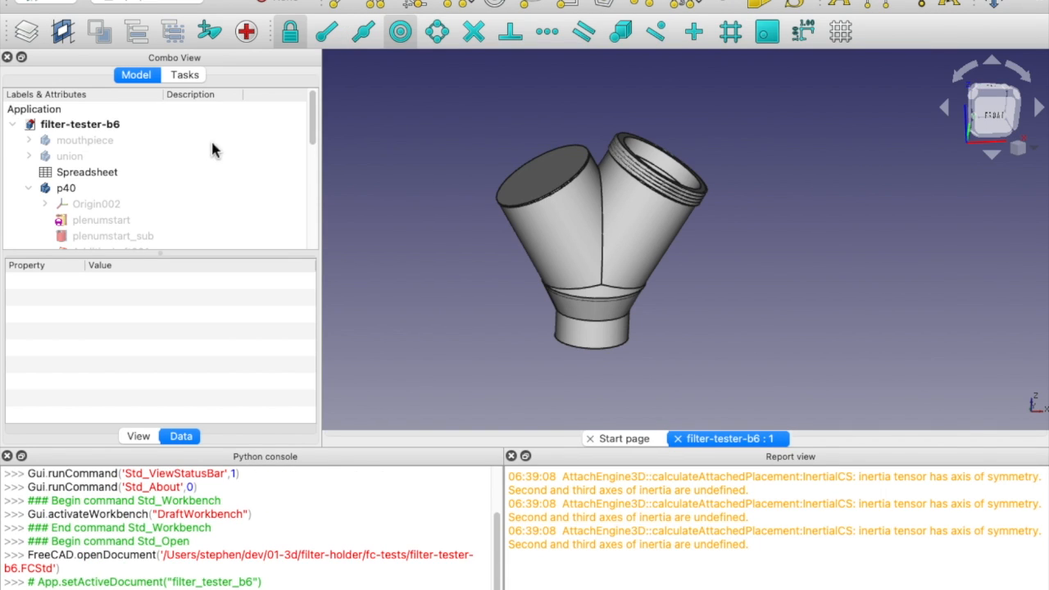
Make p40 the active body and switch to the ThreadProfile workbench
{"action": "left_click", "coordinate": [71, 189]}
{"action": "right_click", "coordinate": [72, 189]}
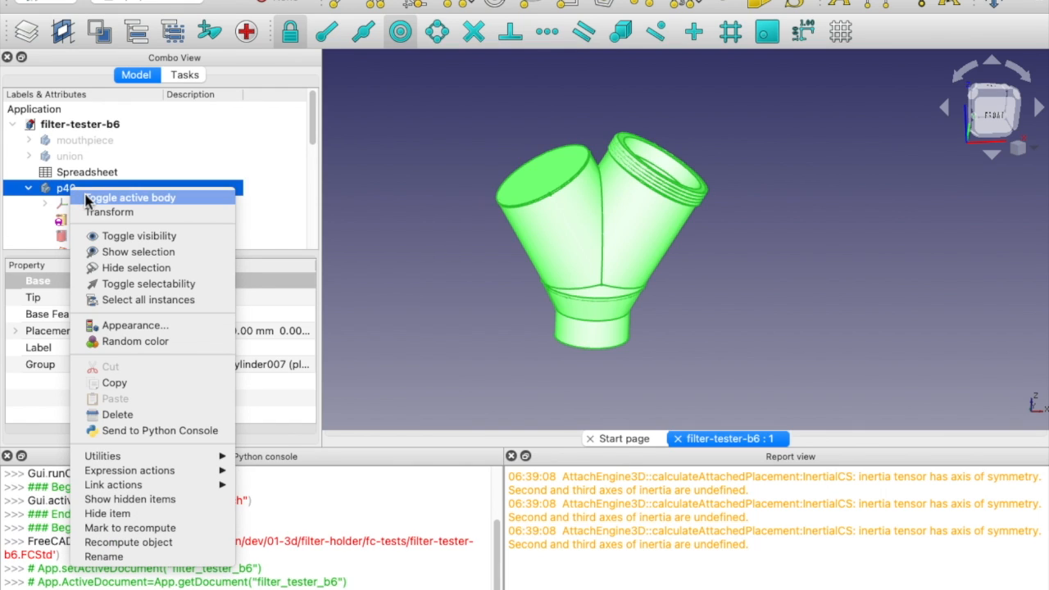
{"action": "left_click", "coordinate": [85, 200]}
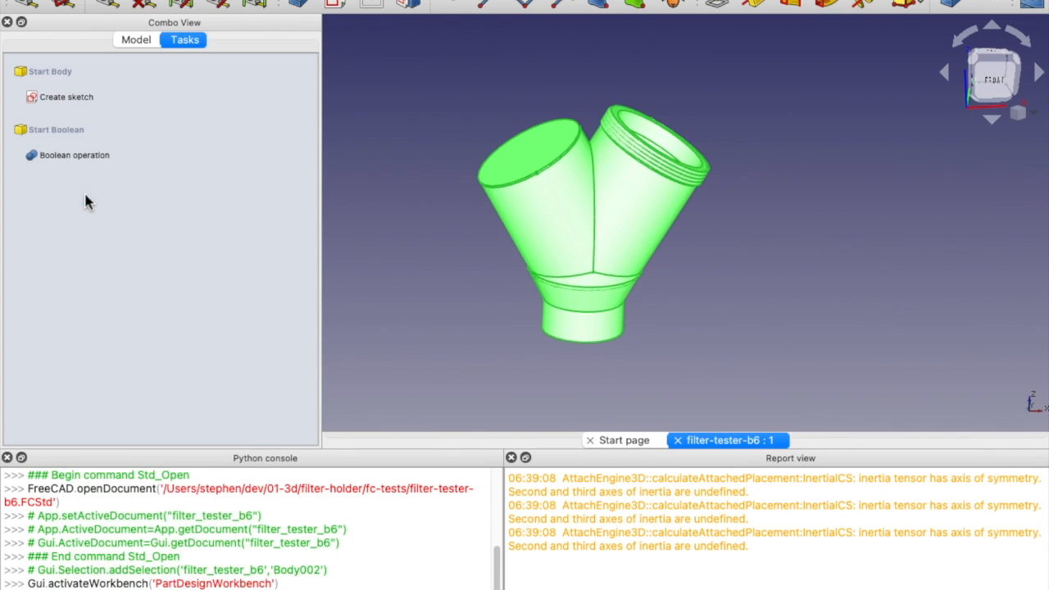
{"action": "left_click", "coordinate": [142, 40]}
{"action": "left_click", "coordinate": [524, 1]}
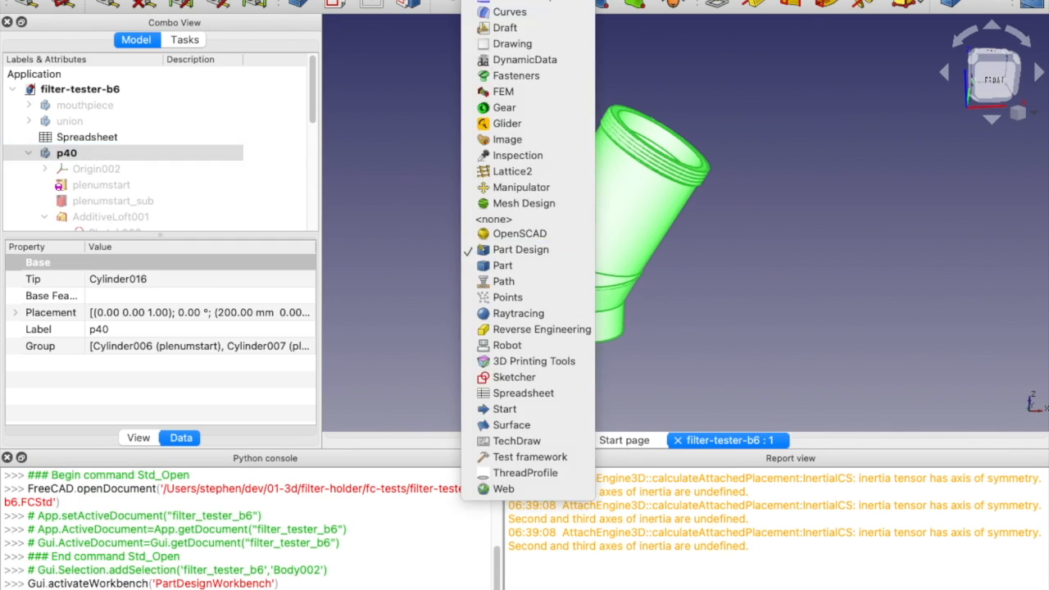
{"action": "left_click", "coordinate": [512, 467]}
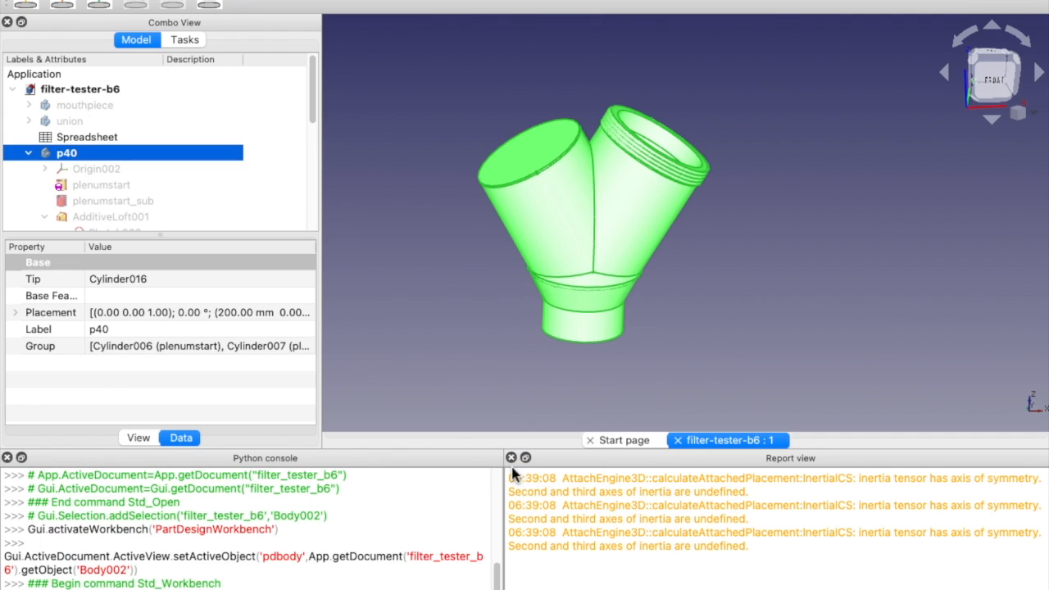
Review the p40 build history by showing PlenumLeftSub, PlenumCapRight, PlenumCapLeft, AdditivePipe and Cylinder016 one after another
{"action": "scroll", "coordinate": [170, 106], "scroll_direction": "down", "scroll_amount": 5}
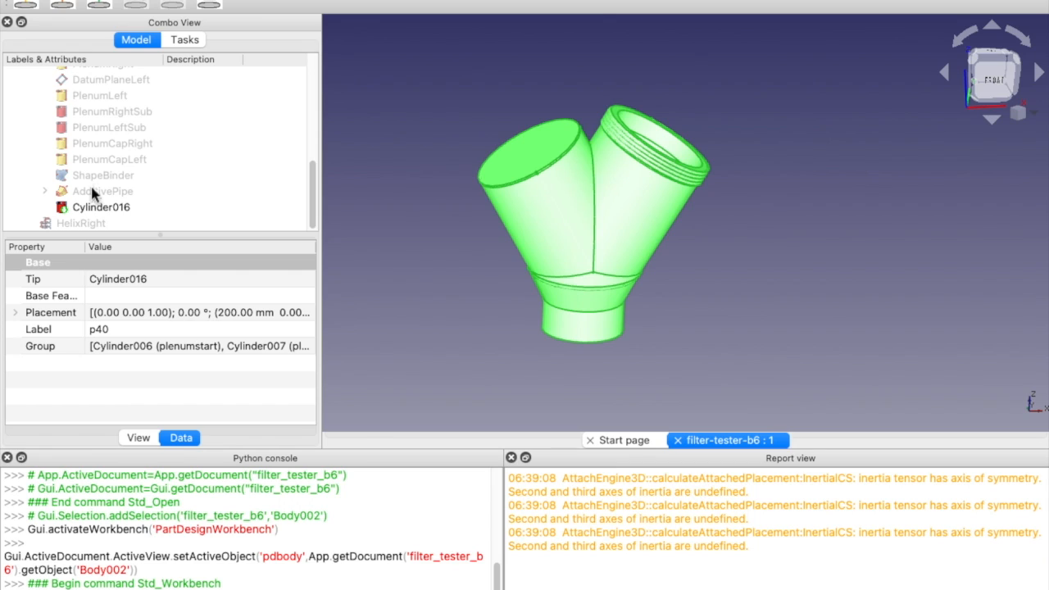
{"action": "left_click", "coordinate": [98, 129]}
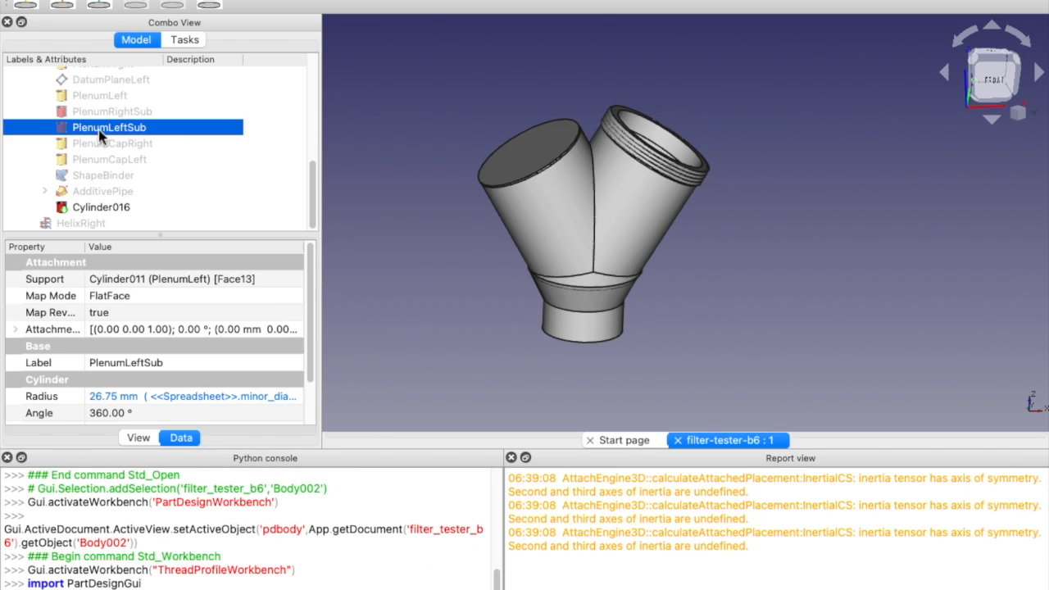
{"action": "key", "text": "space"}
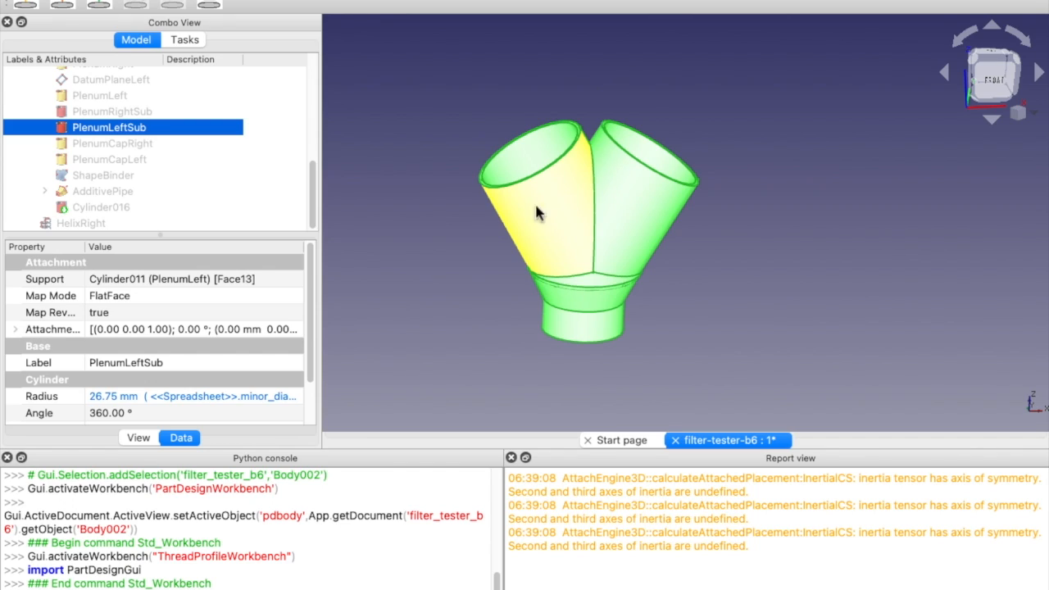
{"action": "left_click", "coordinate": [89, 146]}
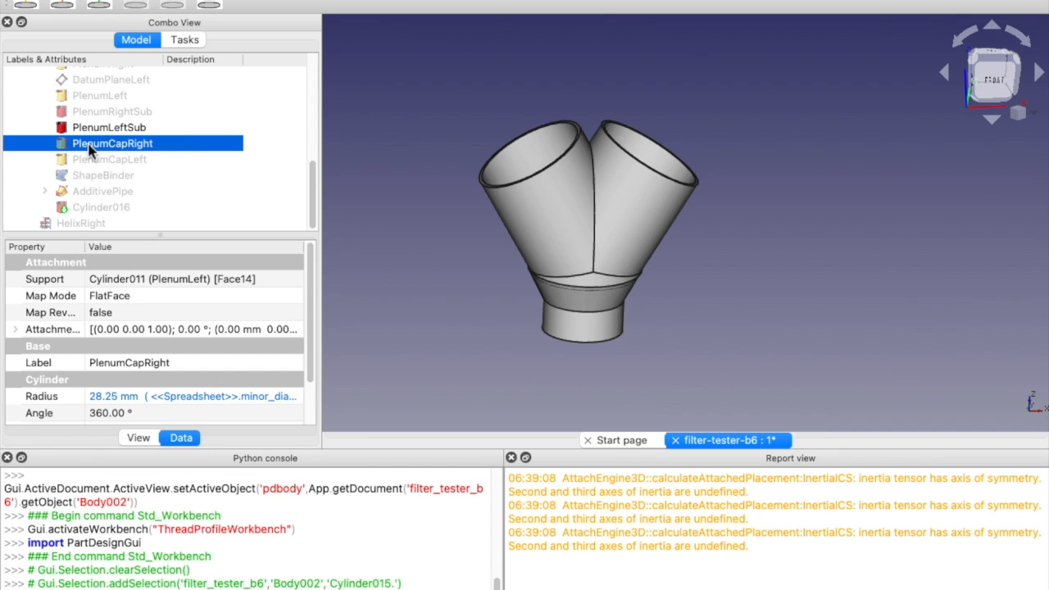
{"action": "key", "text": "space"}
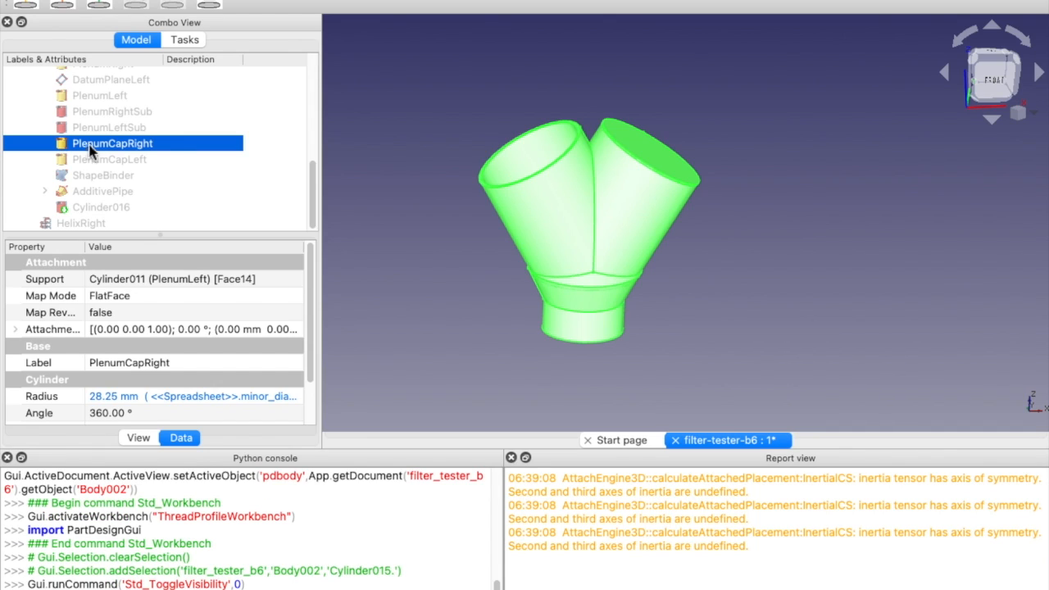
{"action": "left_click", "coordinate": [92, 159]}
{"action": "key", "text": "space"}
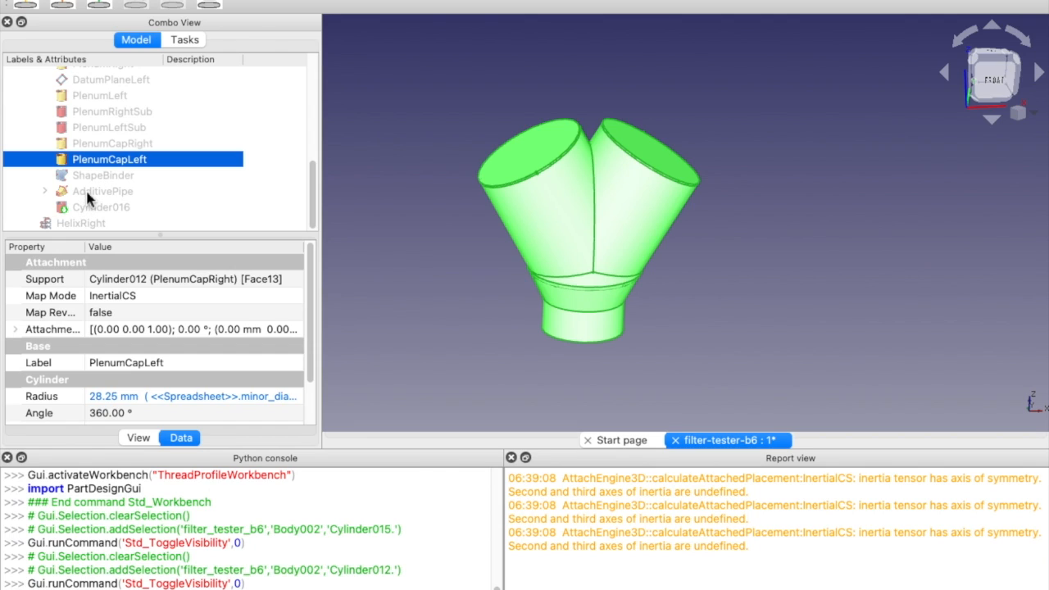
{"action": "left_click", "coordinate": [87, 194]}
{"action": "key", "text": "space"}
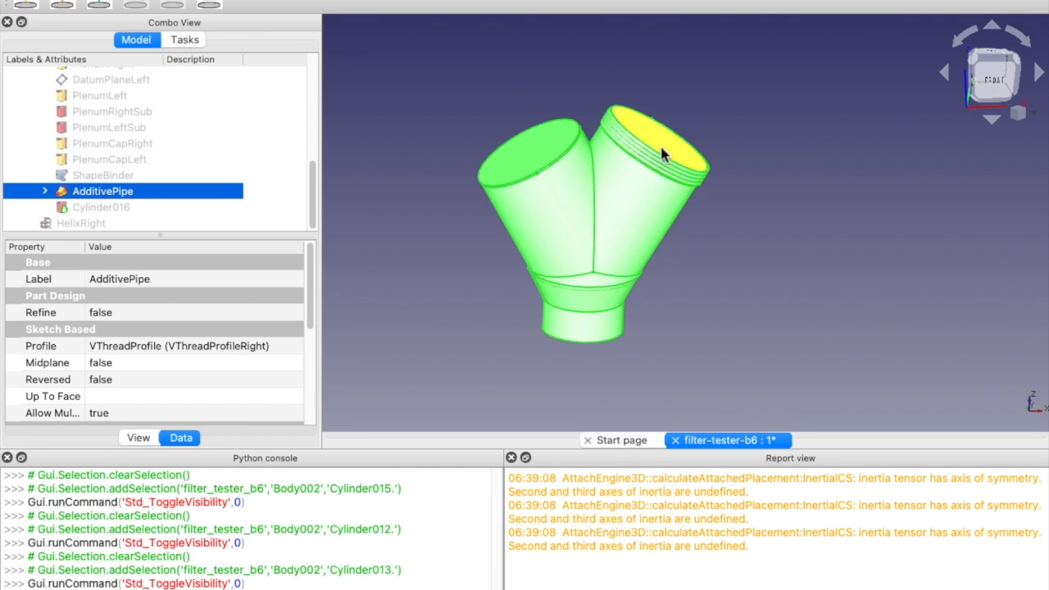
{"action": "left_click", "coordinate": [102, 208]}
{"action": "key", "text": "space"}
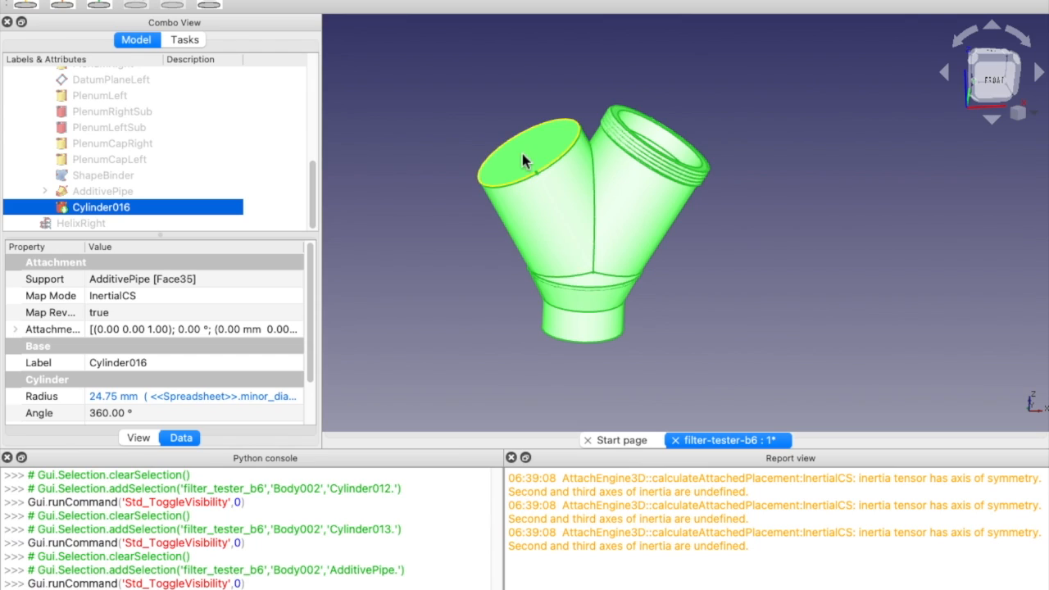
Create a V thread profile in p40 and attach it to the flat end face of the unthreaded branch with mode Inertia 2-3
{"action": "left_click", "coordinate": [23, 4]}
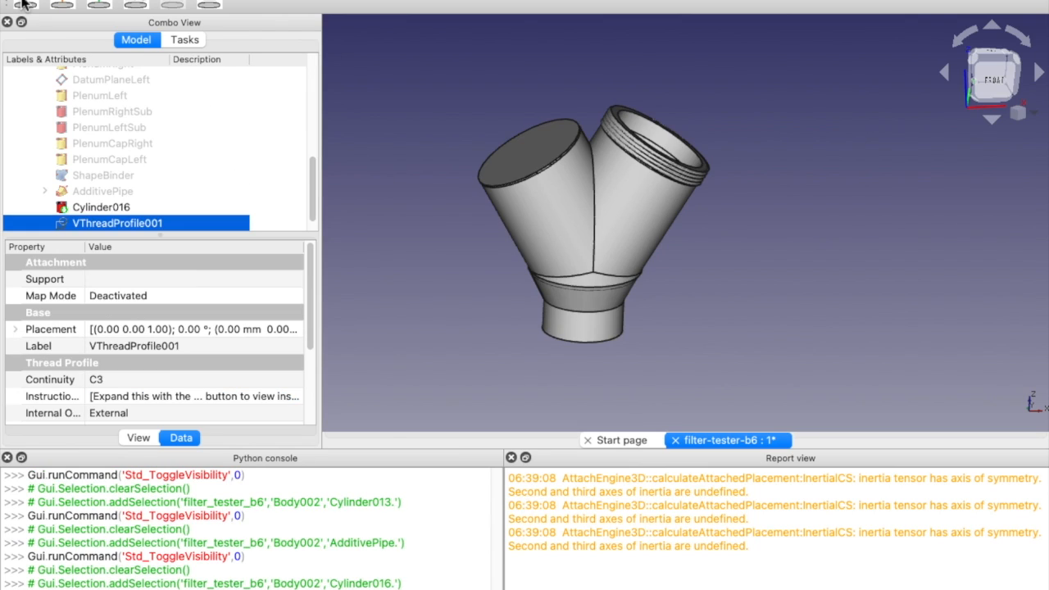
{"action": "scroll", "coordinate": [180, 193], "scroll_direction": "down", "scroll_amount": 1}
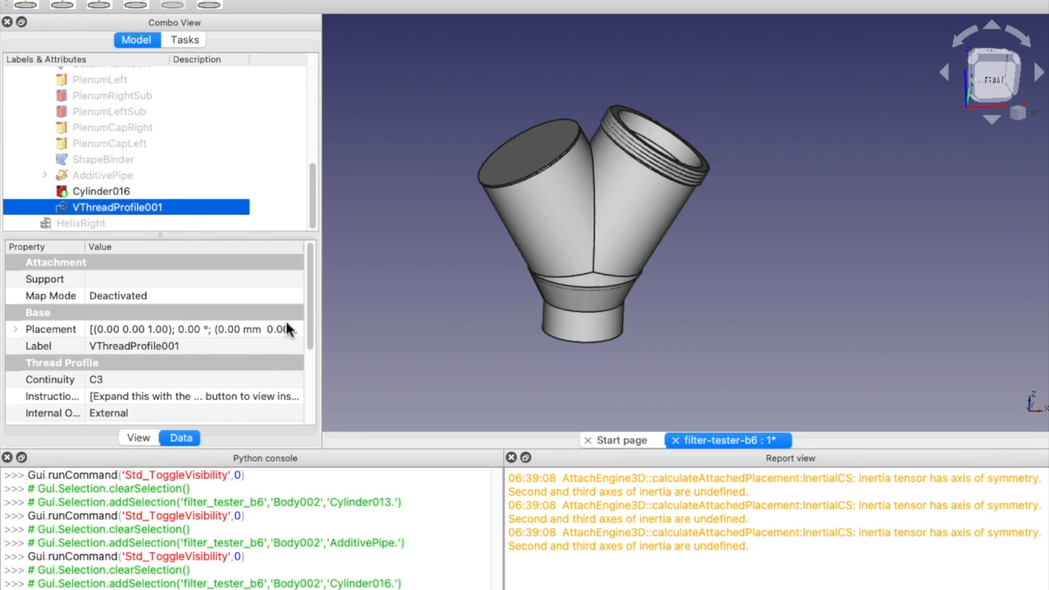
{"action": "left_click", "coordinate": [300, 298]}
{"action": "left_click", "coordinate": [297, 300]}
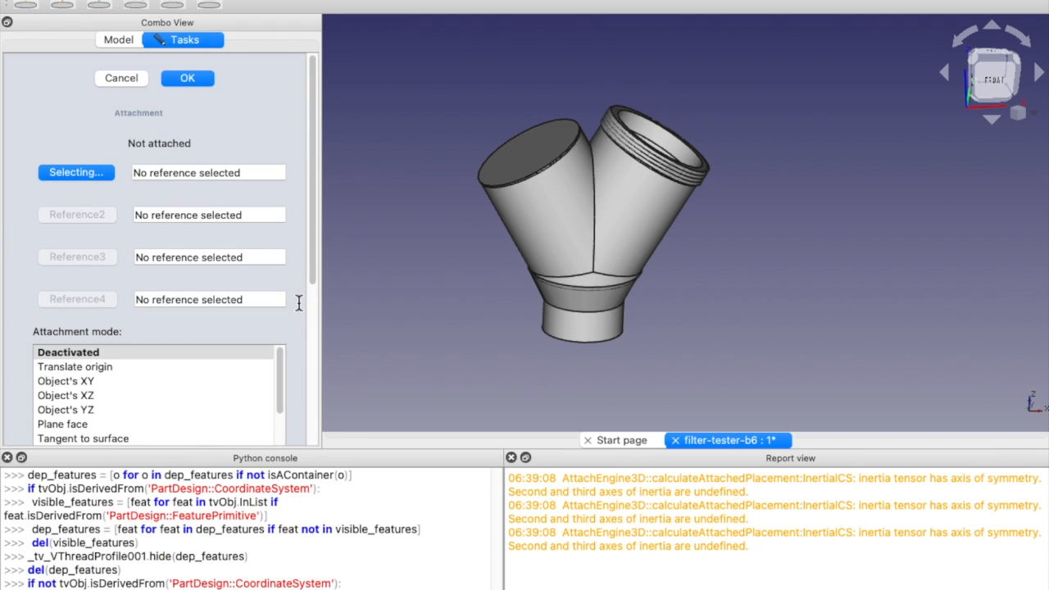
{"action": "left_click", "coordinate": [182, 172]}
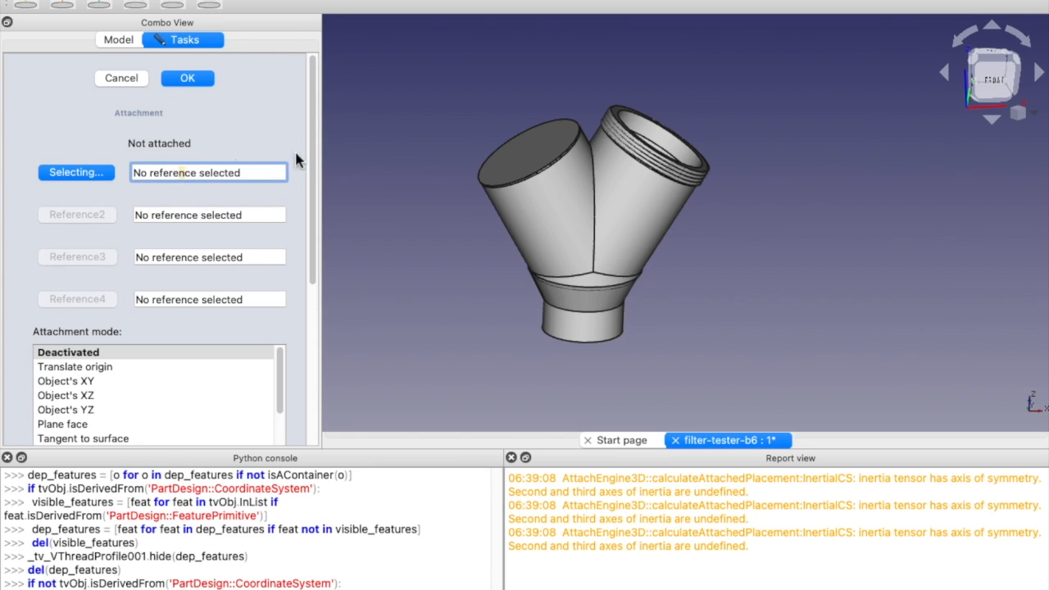
{"action": "left_click", "coordinate": [532, 154]}
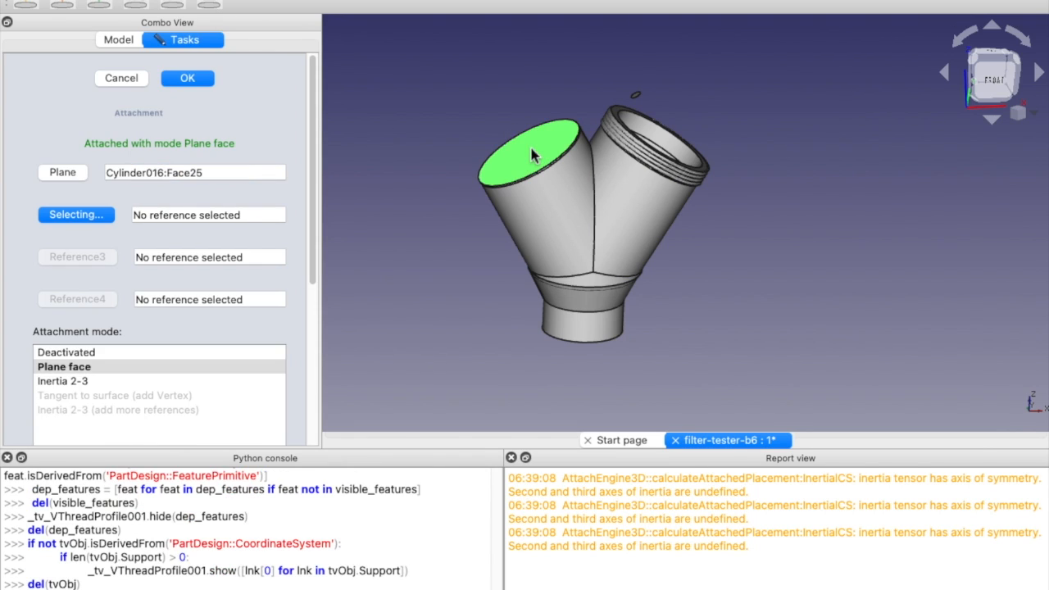
{"action": "left_click", "coordinate": [57, 382]}
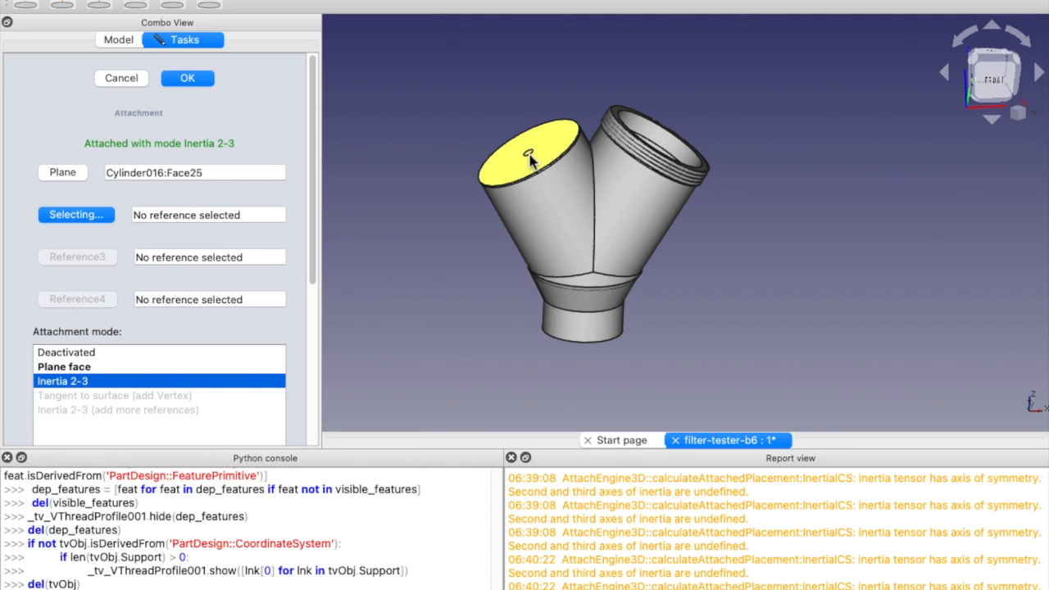
{"action": "left_click", "coordinate": [190, 77]}
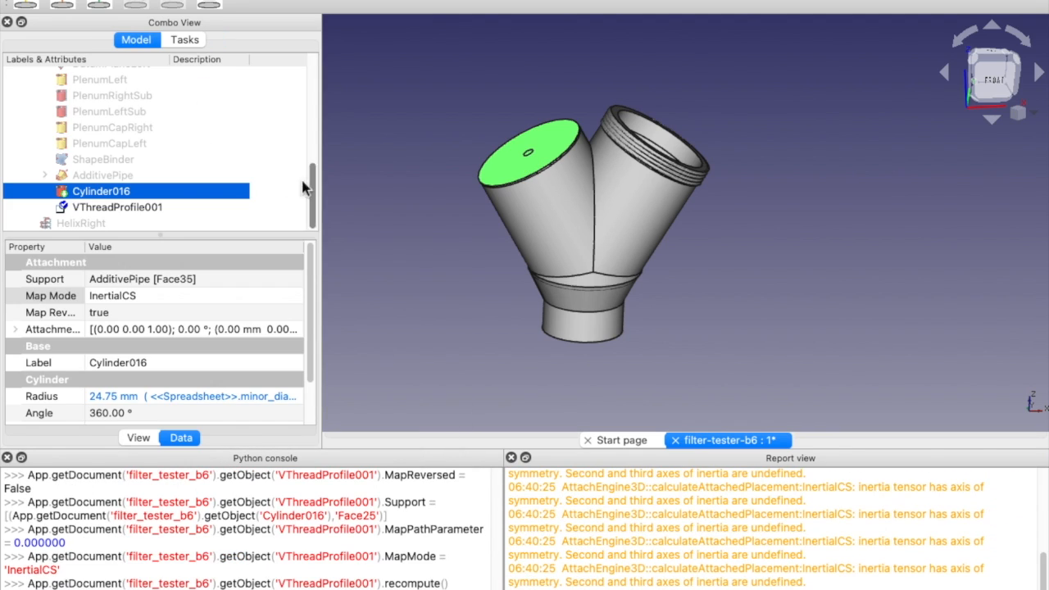
Set the new V thread profile's minor diameter to the formula <<Spreadsheet>>.minor_diameter
{"action": "left_click", "coordinate": [124, 207]}
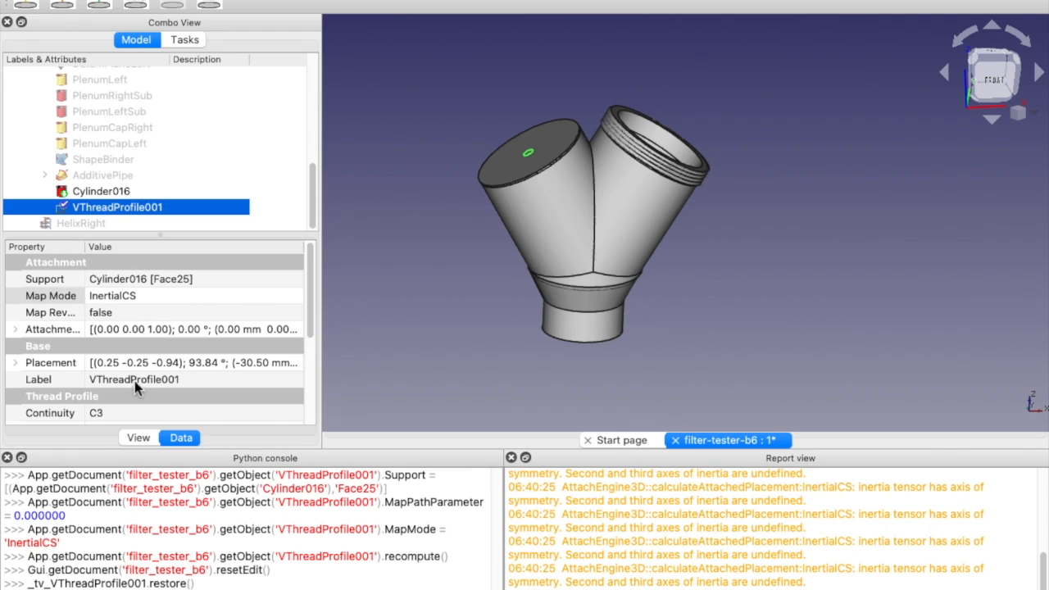
{"action": "scroll", "coordinate": [139, 380], "scroll_direction": "down", "scroll_amount": 5}
{"action": "left_click", "coordinate": [116, 317]}
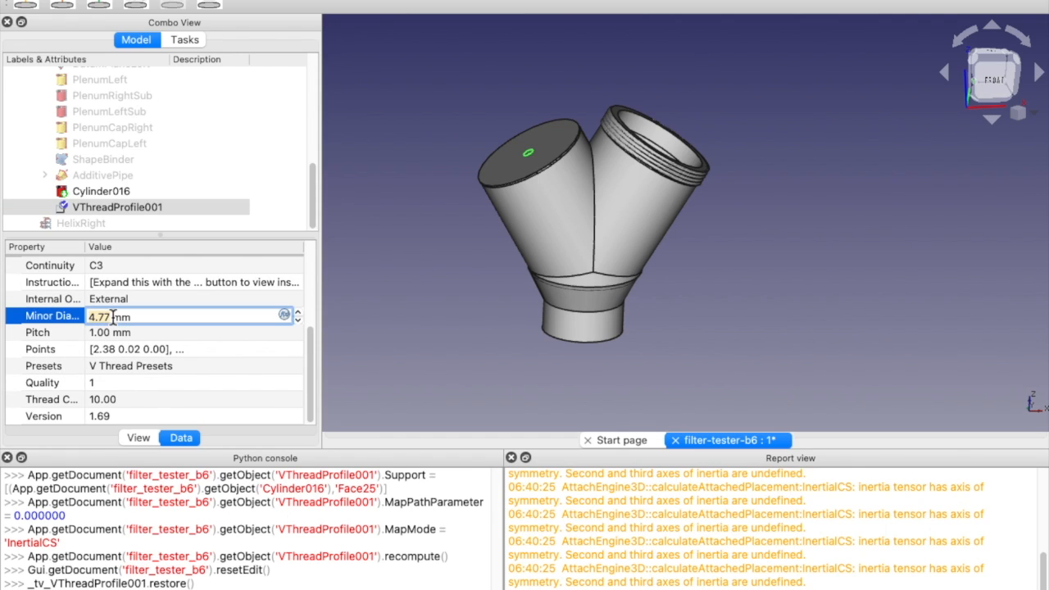
{"action": "left_click", "coordinate": [284, 314]}
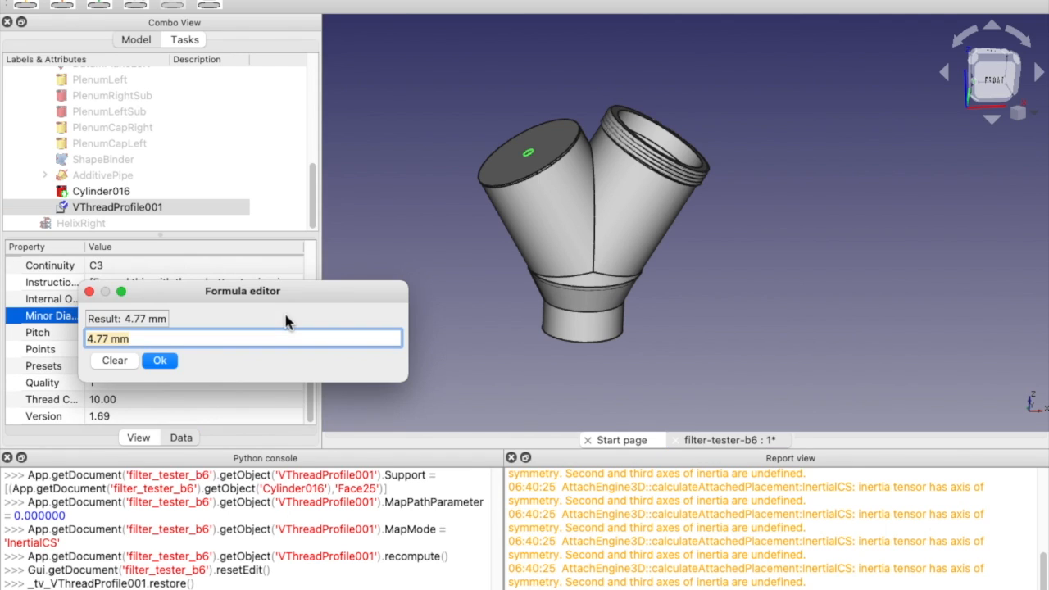
{"action": "type", "text": "Spreadsheet."}
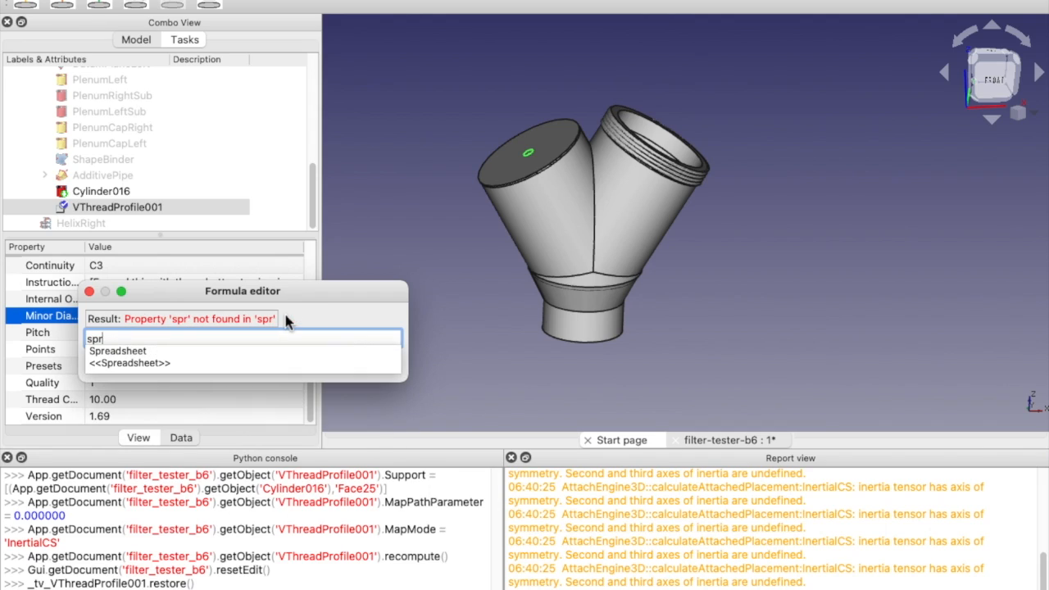
{"action": "key", "text": "Down"}
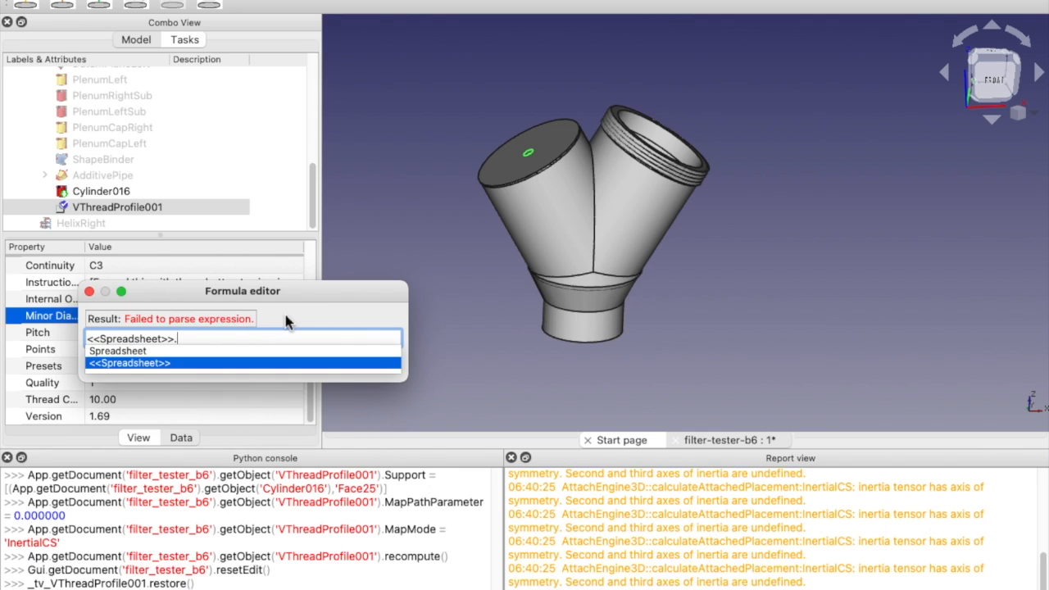
{"action": "type", "text": "minor"}
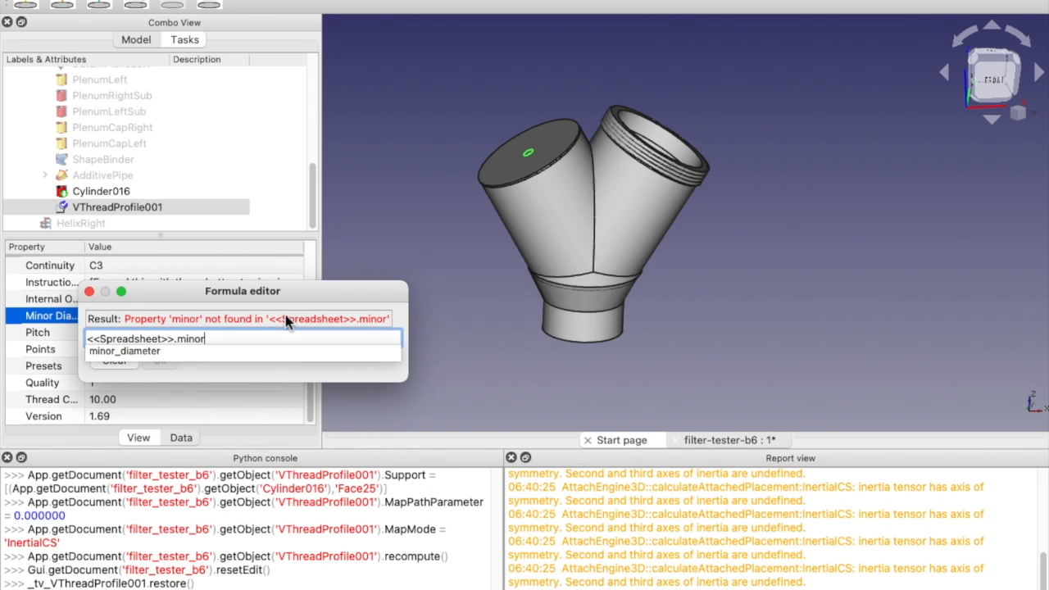
{"action": "key", "text": "Return"}
{"action": "key", "text": "Return"}
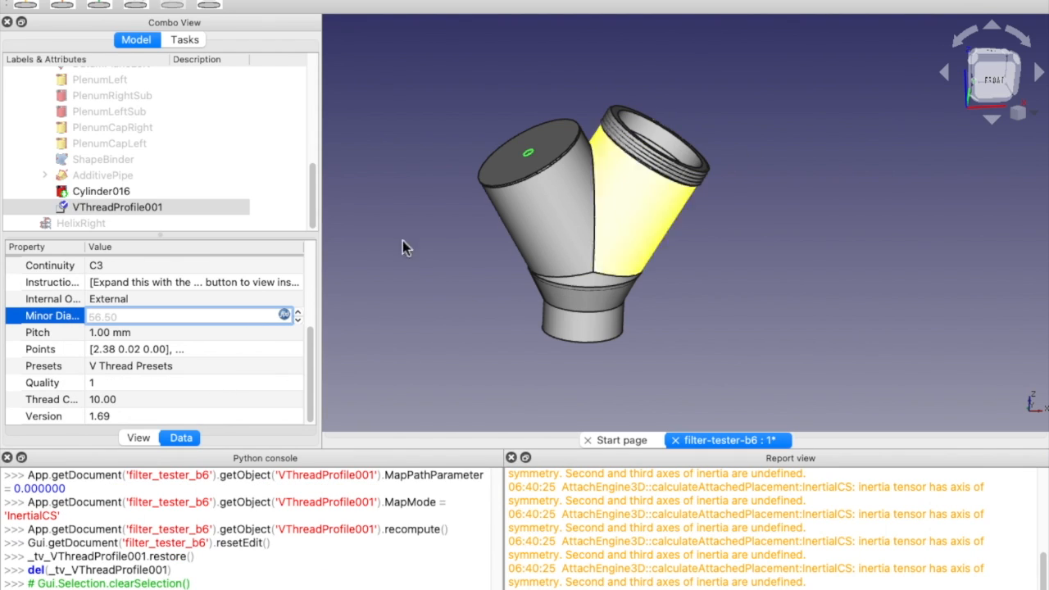
Set the V thread profile's pitch to 2 mm and its thread count to 4
{"action": "left_click", "coordinate": [104, 333]}
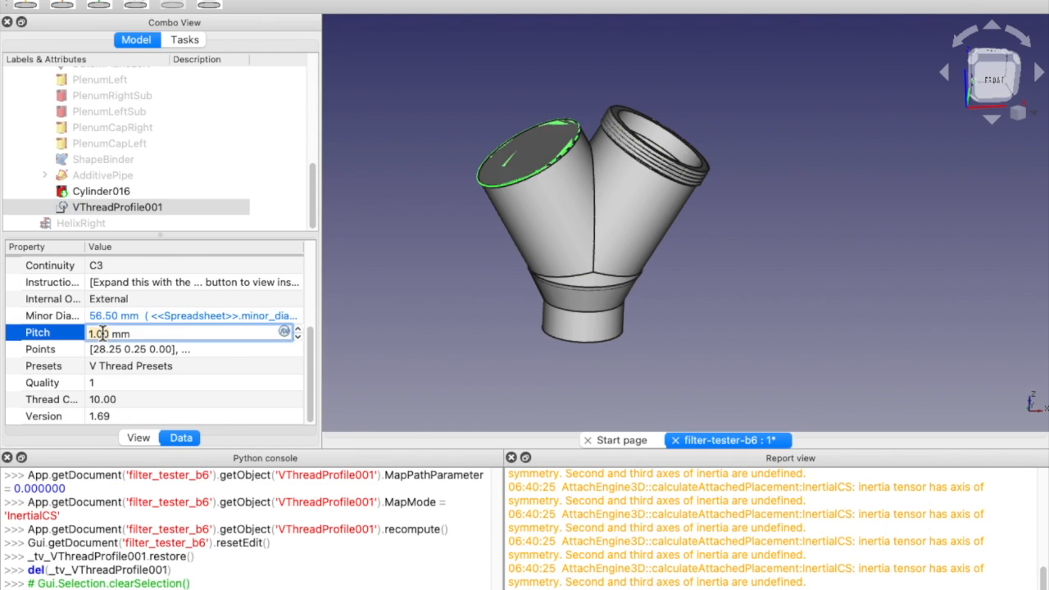
{"action": "type", "text": "2"}
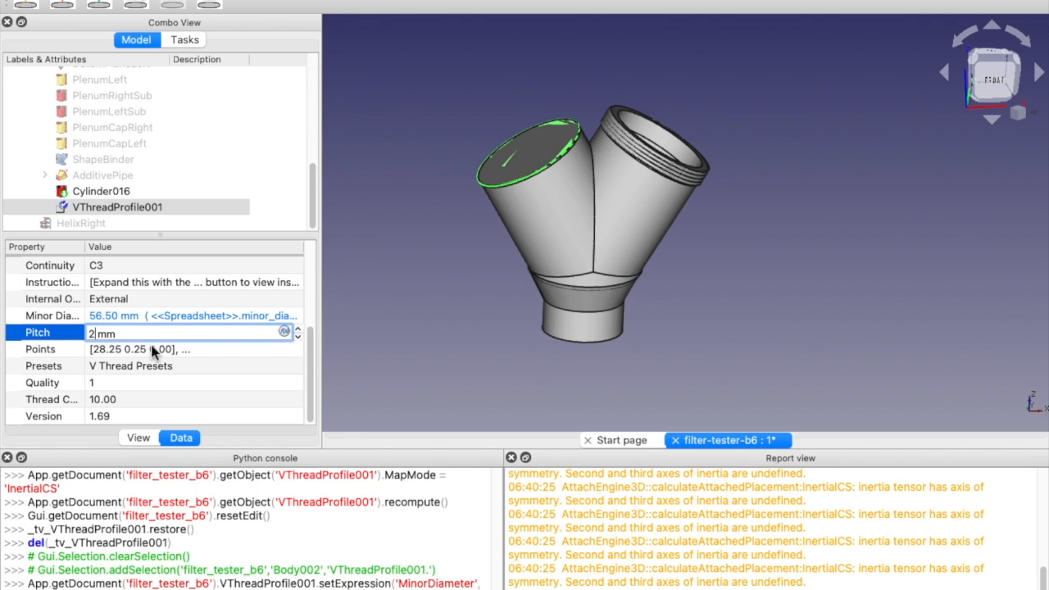
{"action": "key", "text": "Return"}
{"action": "left_click", "coordinate": [113, 400]}
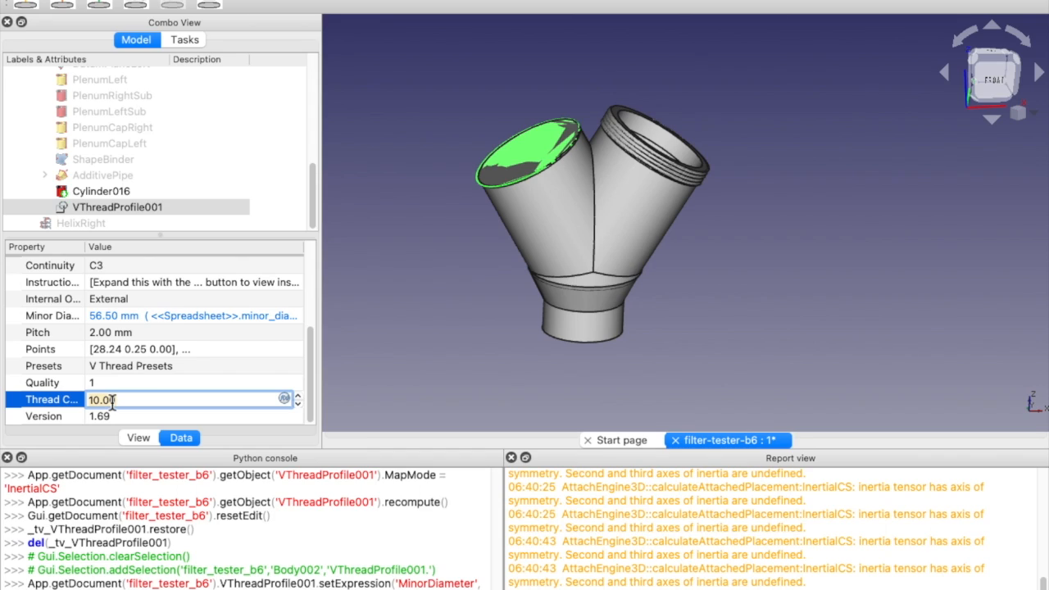
{"action": "type", "text": "4"}
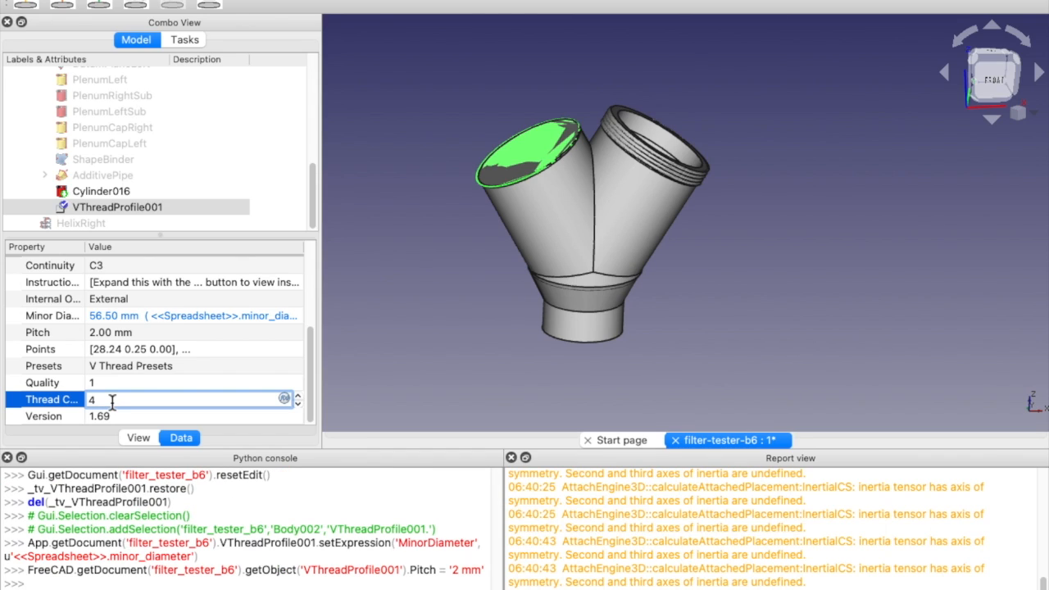
{"action": "key", "text": "Return"}
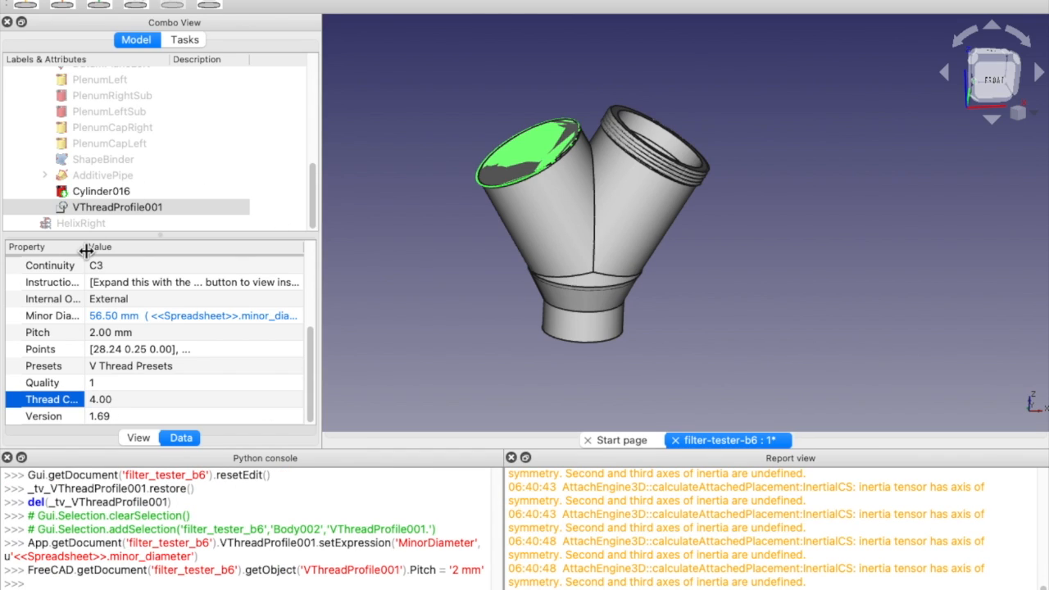
Generate a helix from VThreadProfile001 and sweep the profile along it as an additive pipe with Frenet orientation and Transformed corner transition
{"action": "left_click", "coordinate": [113, 209]}
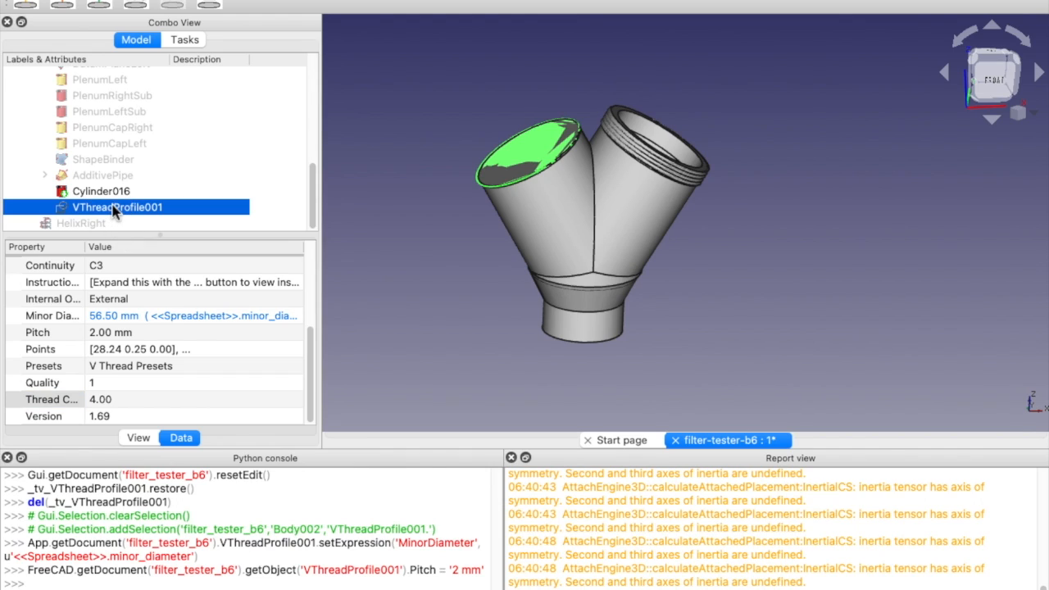
{"action": "left_click", "coordinate": [138, 4]}
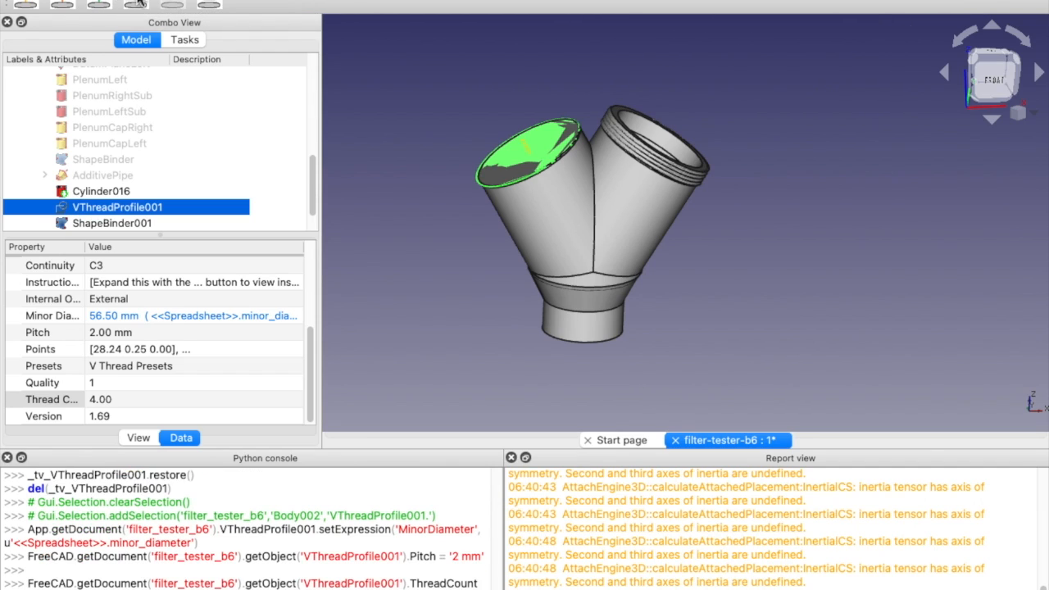
{"action": "scroll", "coordinate": [163, 159], "scroll_direction": "down", "scroll_amount": 2}
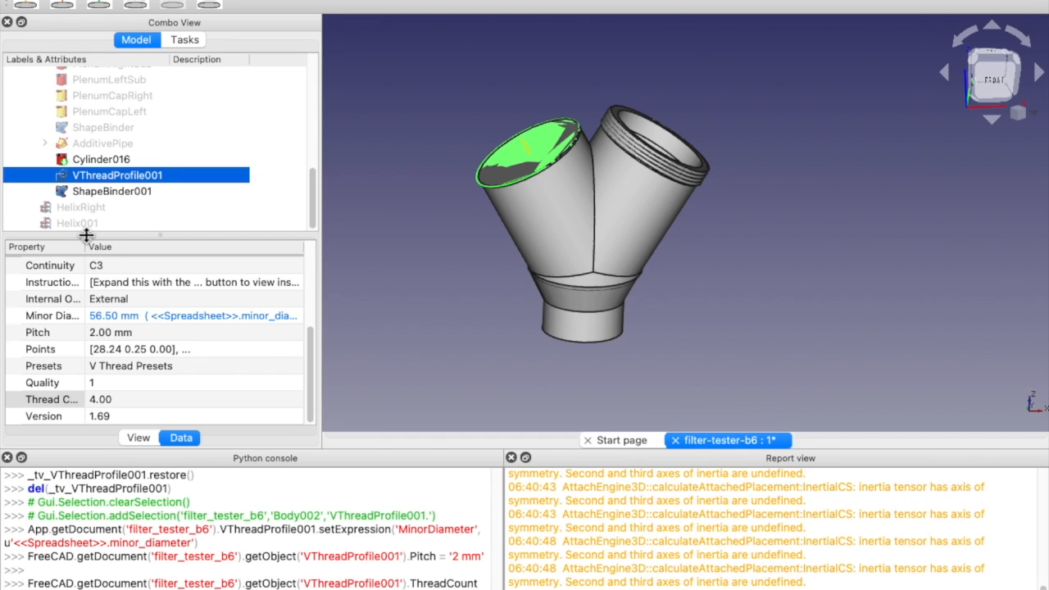
{"action": "left_click", "coordinate": [115, 193], "text": "ctrl"}
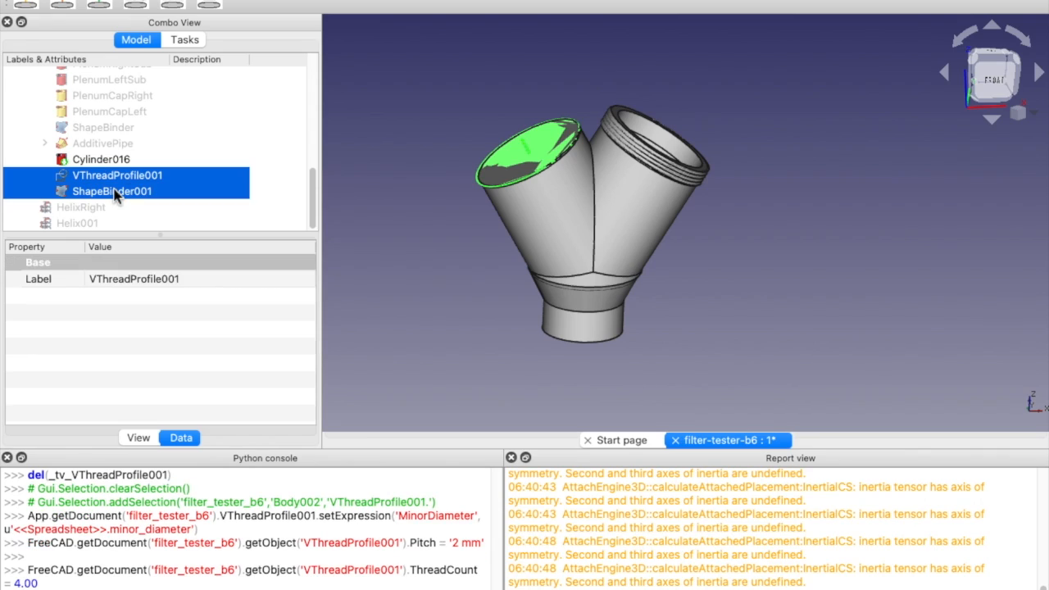
{"action": "left_click", "coordinate": [177, 4]}
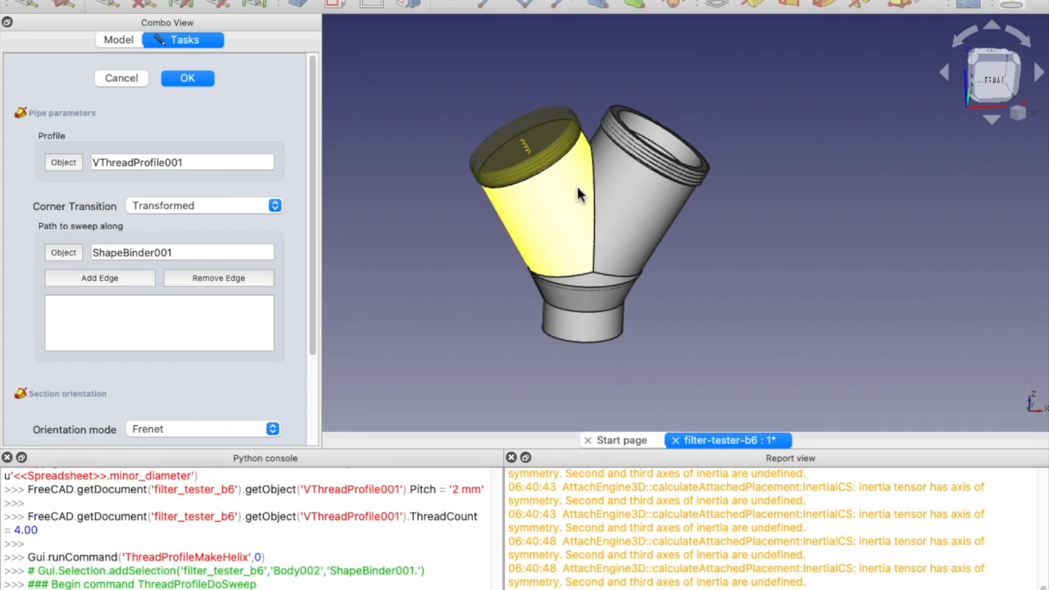
{"action": "scroll", "coordinate": [572, 190], "scroll_direction": "up", "scroll_amount": 2}
{"action": "scroll", "coordinate": [571, 188], "scroll_direction": "up", "scroll_amount": 2}
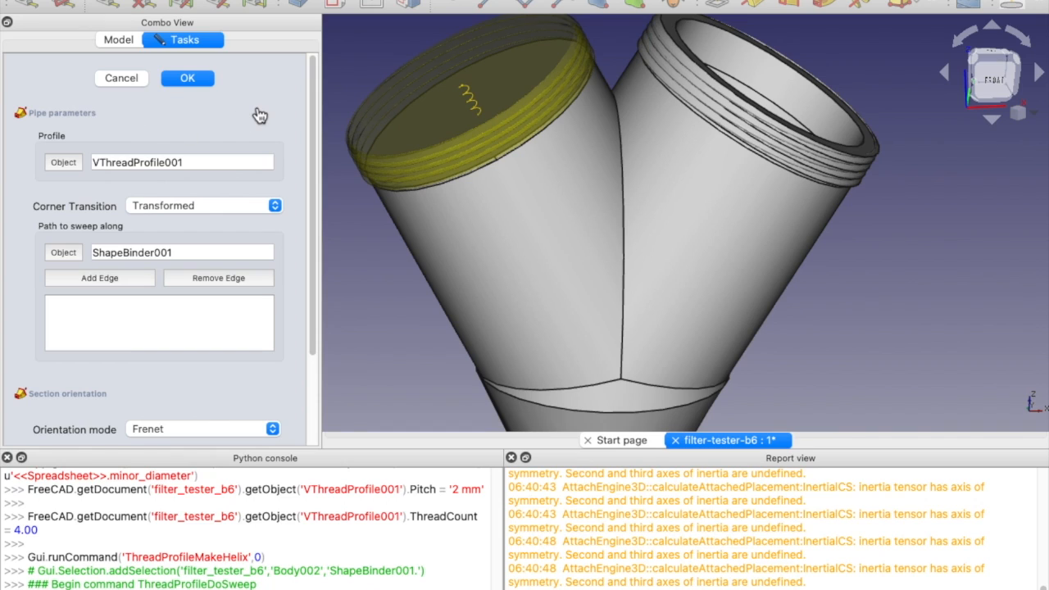
{"action": "left_click", "coordinate": [186, 78]}
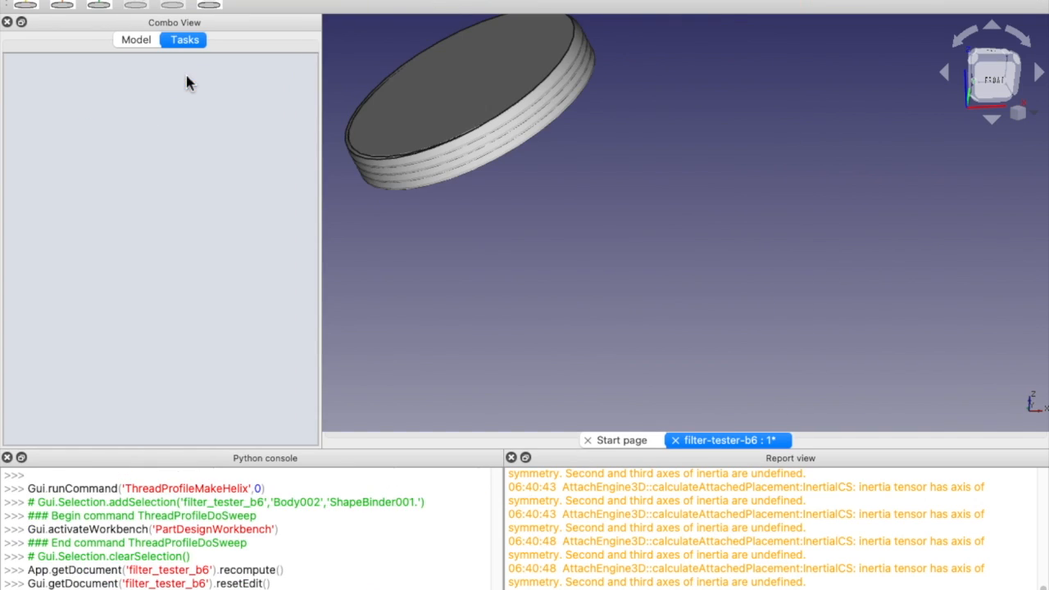
Inspect the sweep by showing AdditivePipe, Cylinder016 and AdditivePipe001 in turn, and check the earlier Report view messages
{"action": "left_click", "coordinate": [132, 40]}
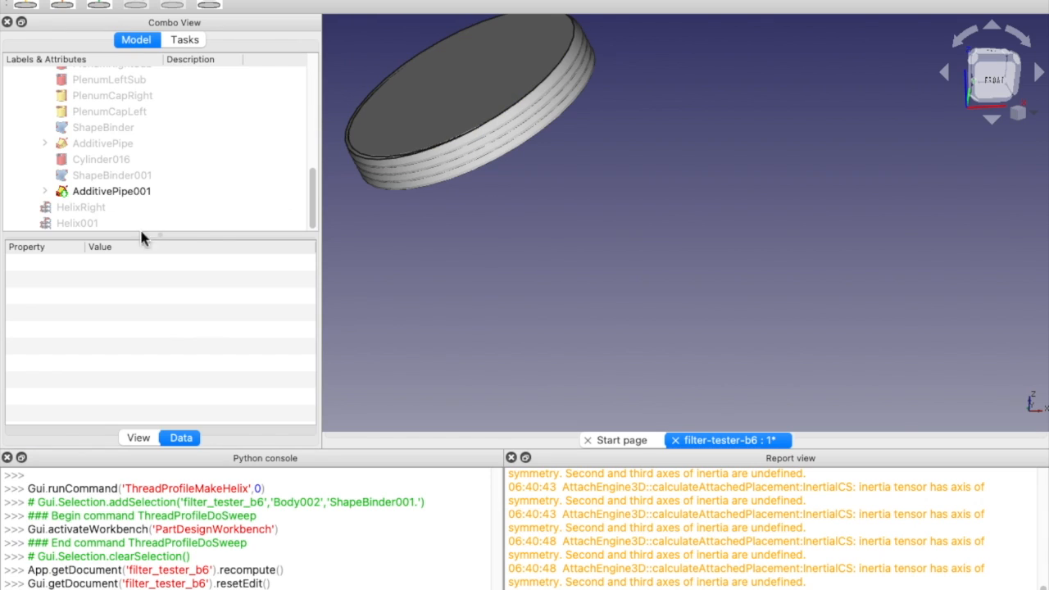
{"action": "left_click", "coordinate": [94, 192]}
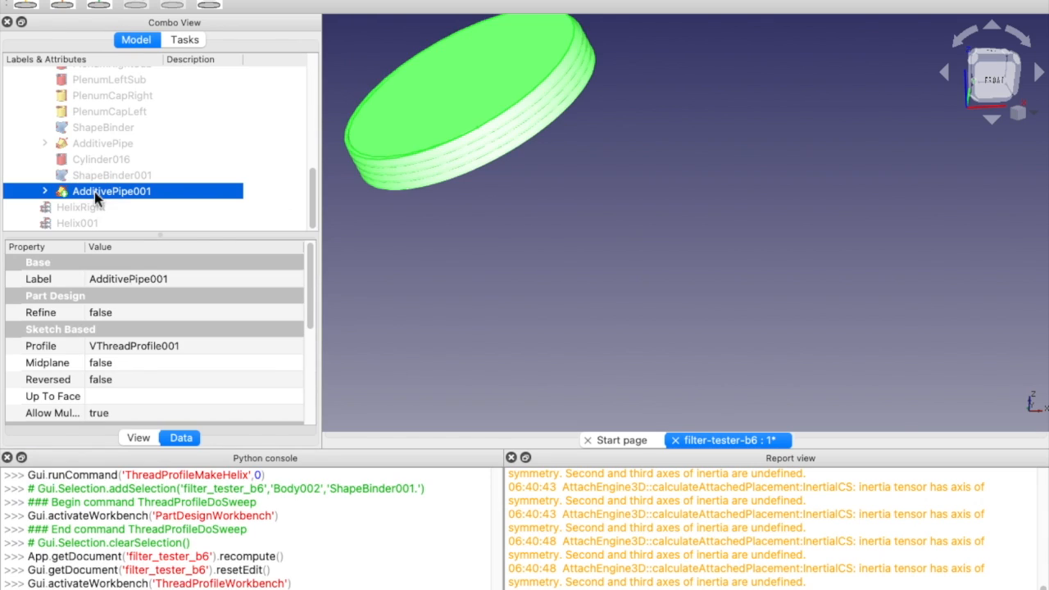
{"action": "left_click", "coordinate": [96, 142]}
{"action": "key", "text": "space"}
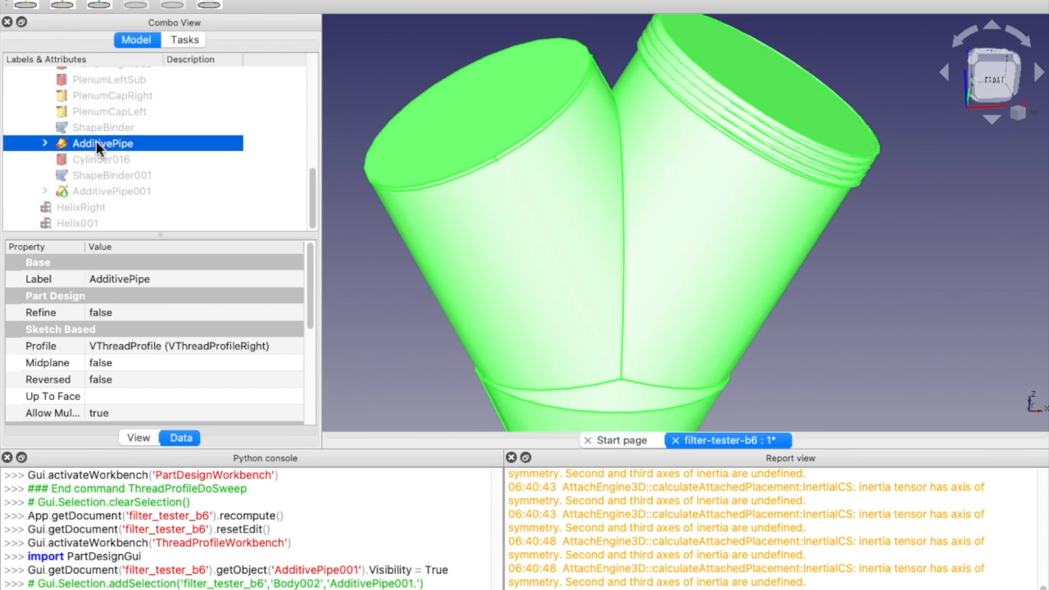
{"action": "left_click", "coordinate": [97, 161]}
{"action": "key", "text": "space"}
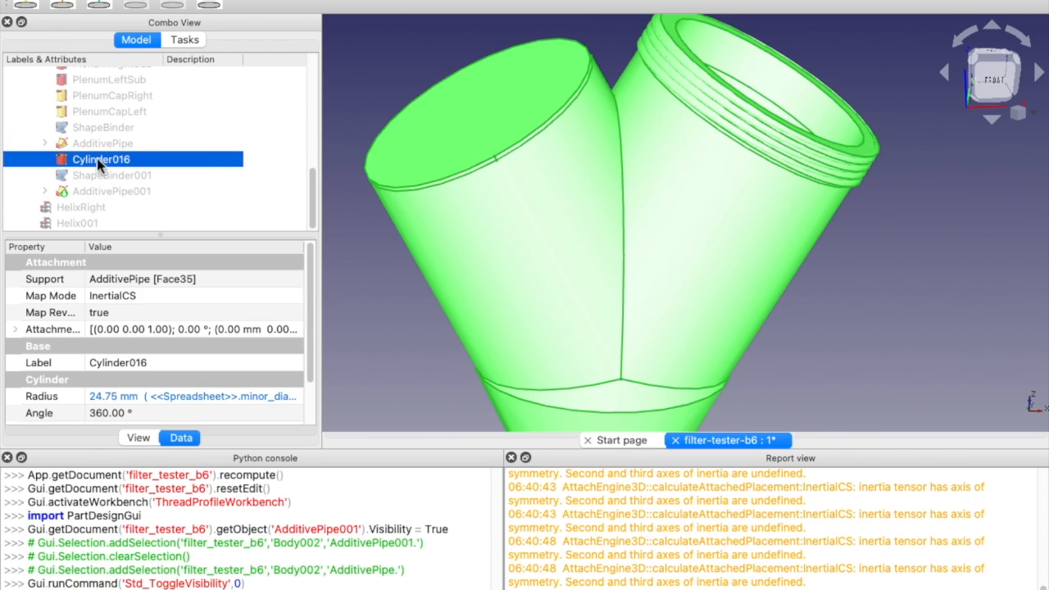
{"action": "left_click", "coordinate": [94, 193]}
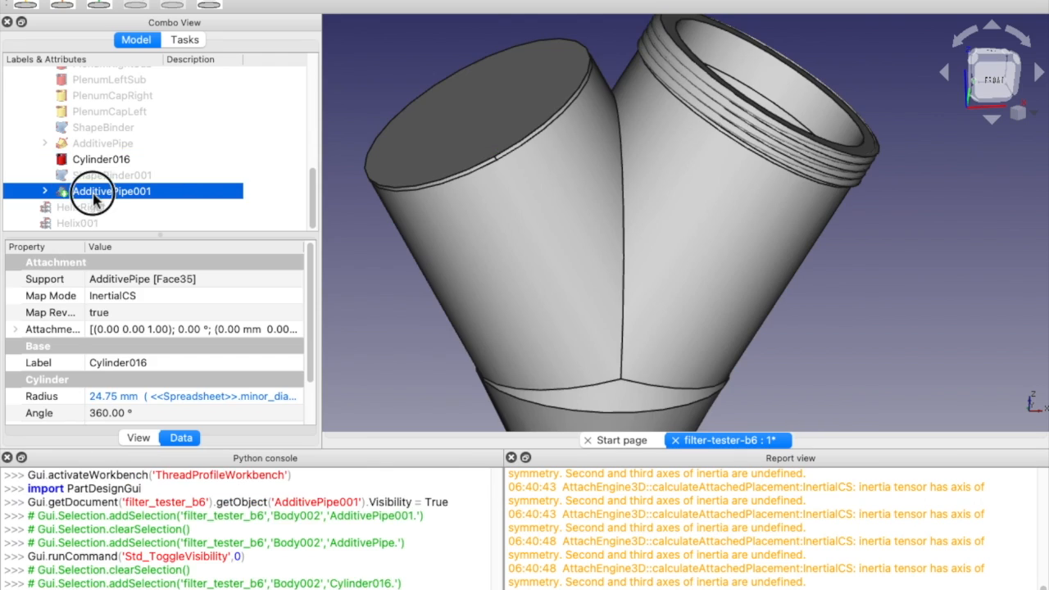
{"action": "key", "text": "space"}
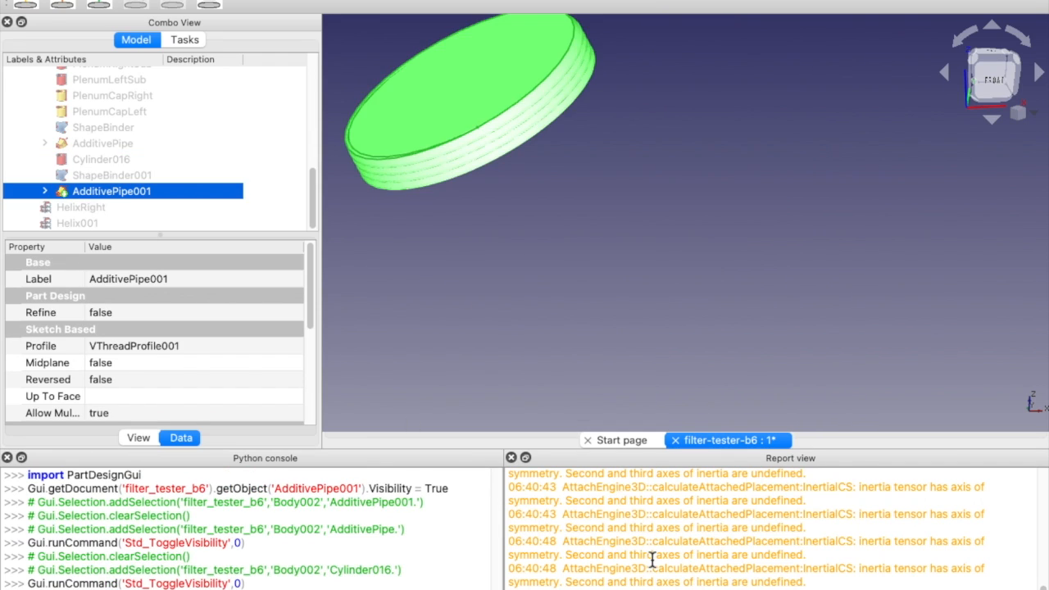
{"action": "scroll", "coordinate": [650, 557], "scroll_direction": "up", "scroll_amount": 5}
{"action": "scroll", "coordinate": [650, 559], "scroll_direction": "up", "scroll_amount": 3}
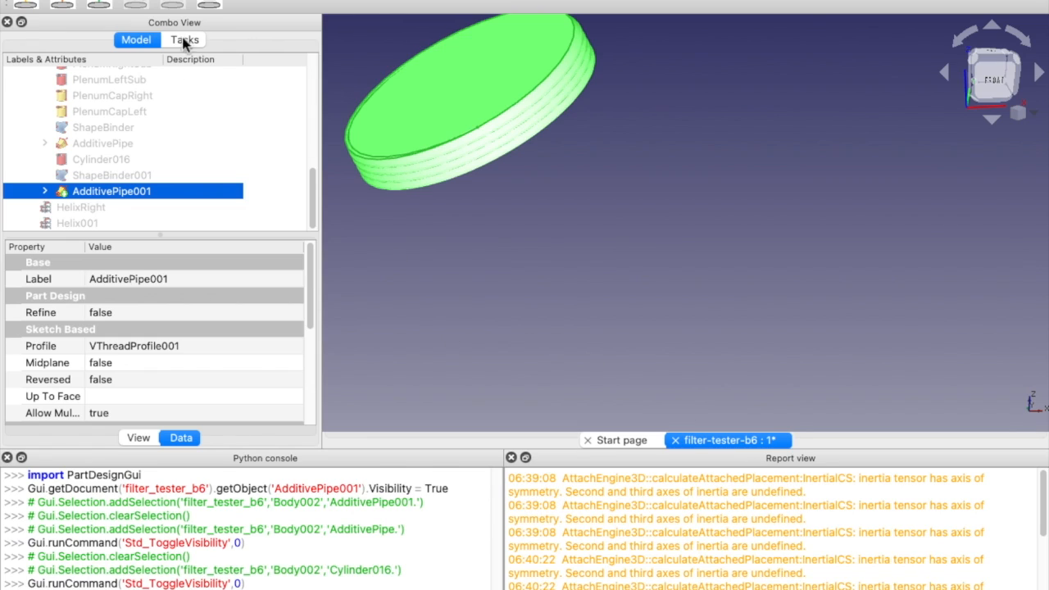
Compare Cylinder016 with AdditivePipe001 by showing one after the other, and select Cylinder016 again
{"action": "left_click", "coordinate": [99, 160]}
{"action": "key", "text": "space"}
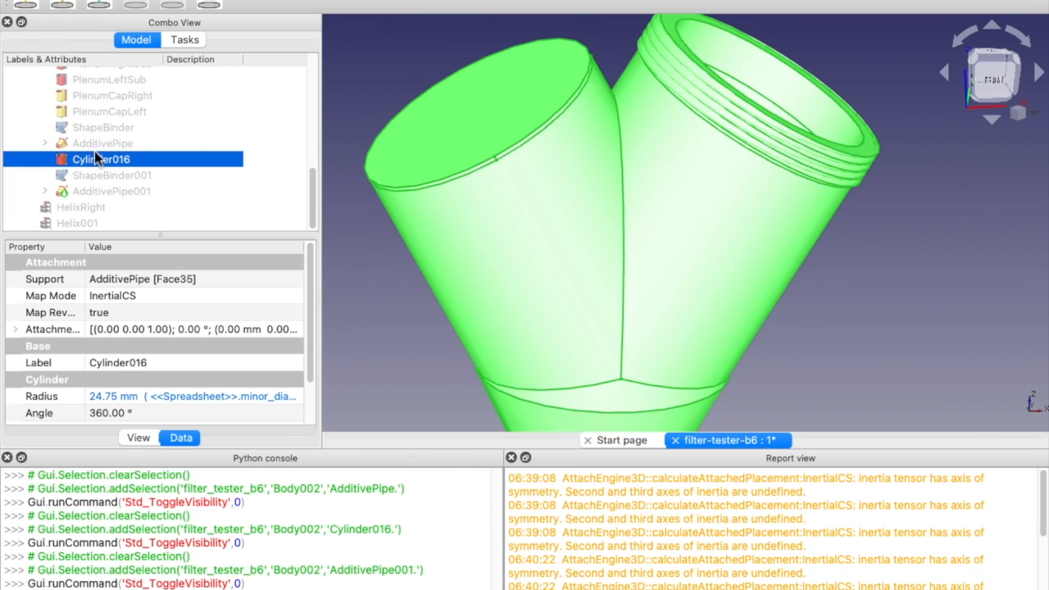
{"action": "key", "text": "space"}
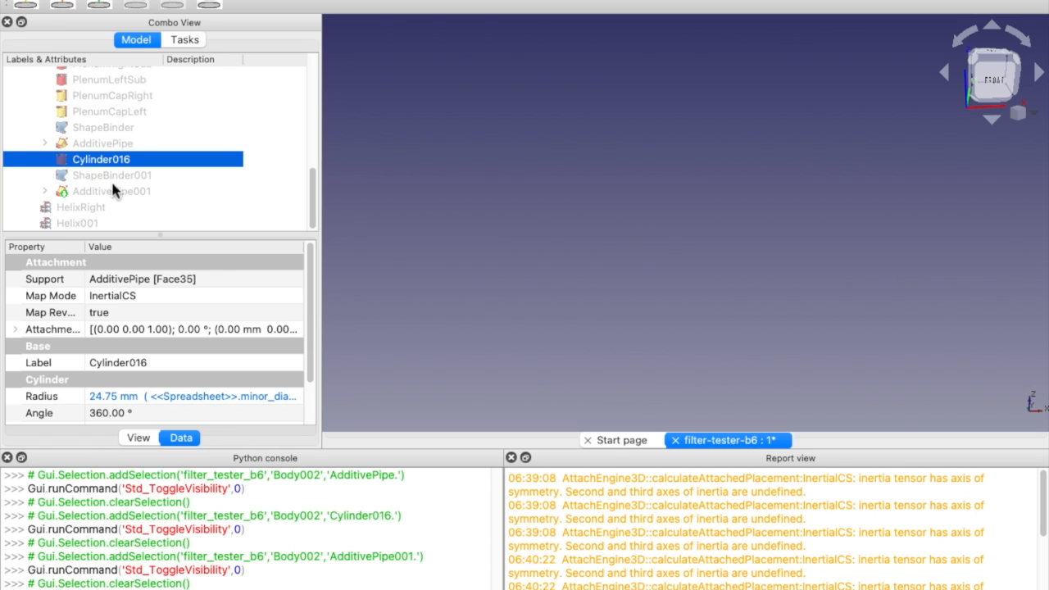
{"action": "left_click", "coordinate": [104, 191]}
{"action": "key", "text": "space"}
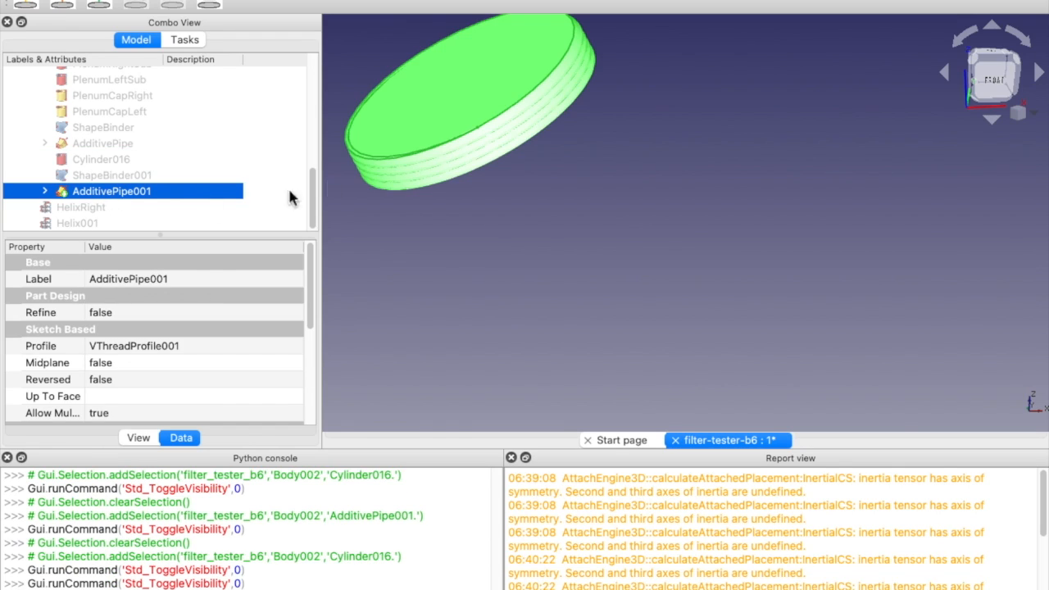
{"action": "left_click", "coordinate": [91, 159]}
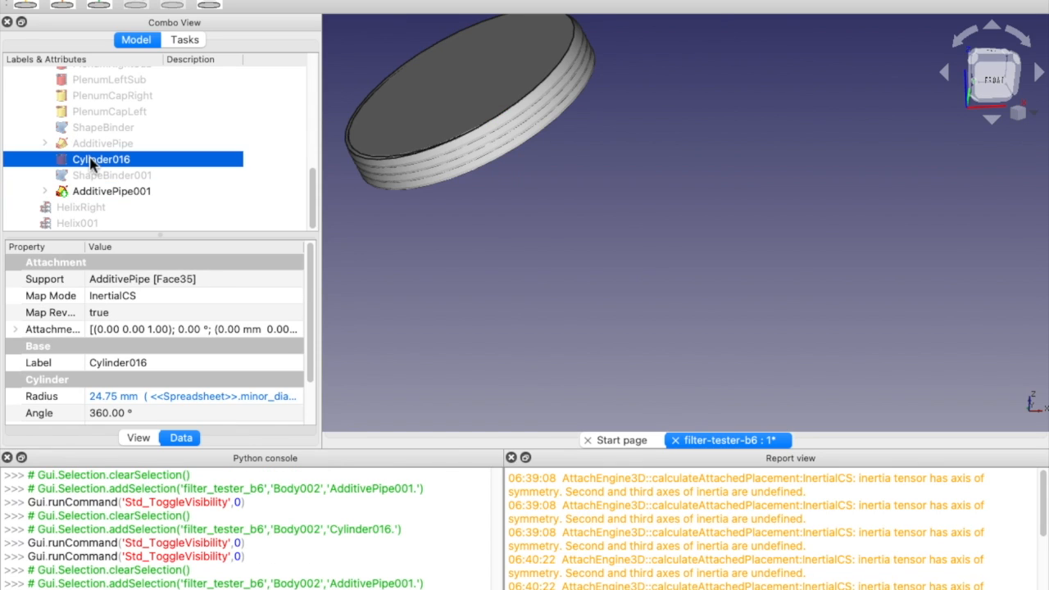